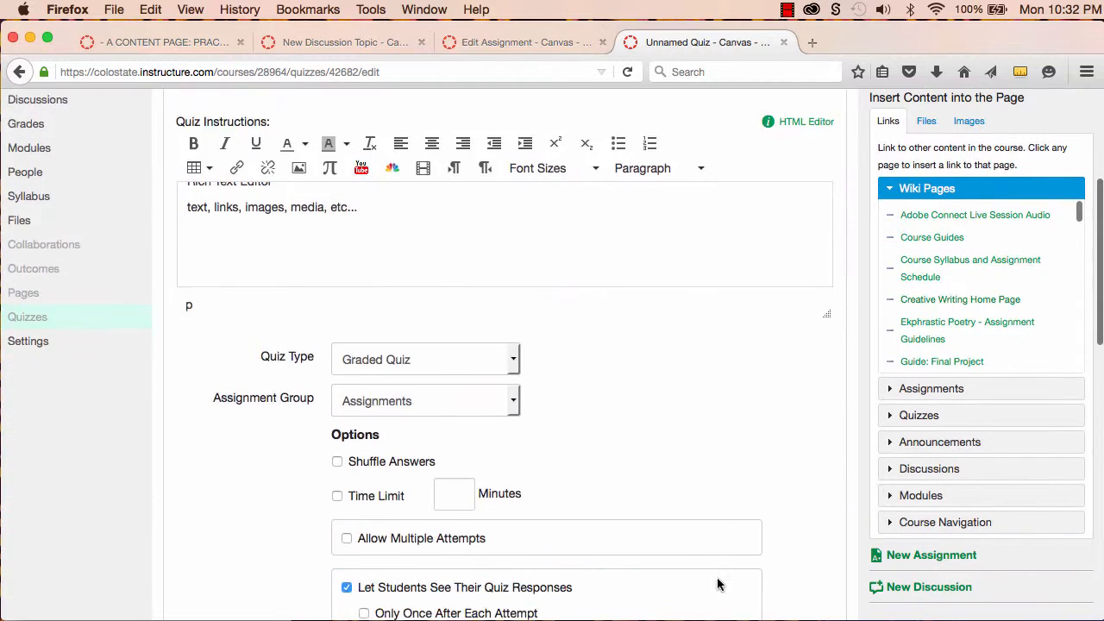
Review the settings and rich text areas in the open quiz and assignment editors.
{"action": "scroll", "coordinate": [717, 585], "scroll_direction": "up", "scroll_amount": 10}
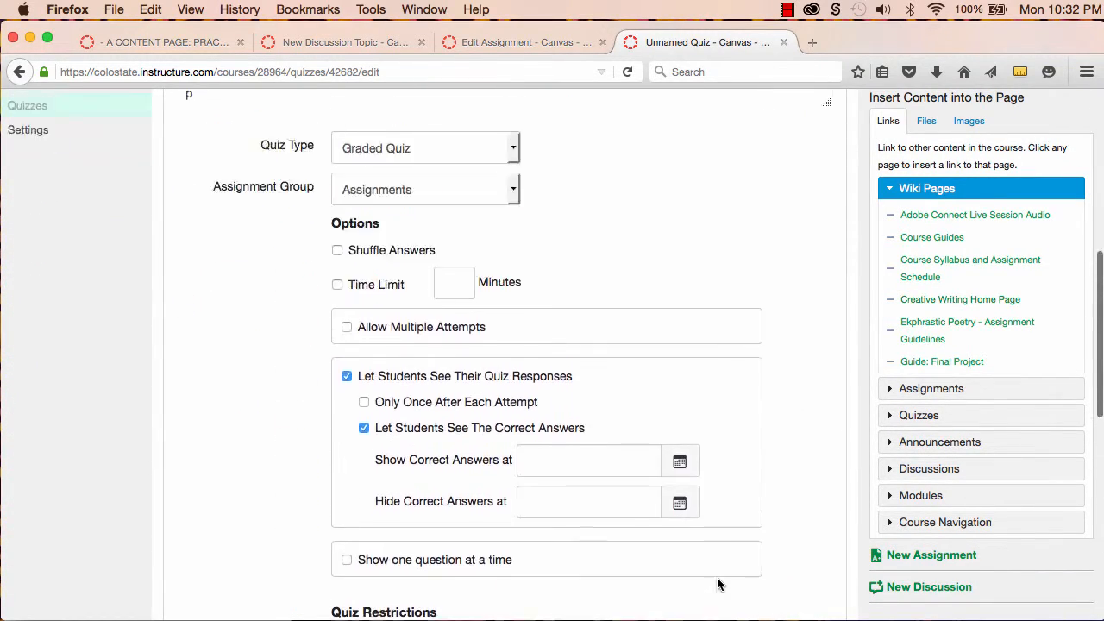
{"action": "scroll", "coordinate": [717, 585], "scroll_direction": "up", "scroll_amount": 3}
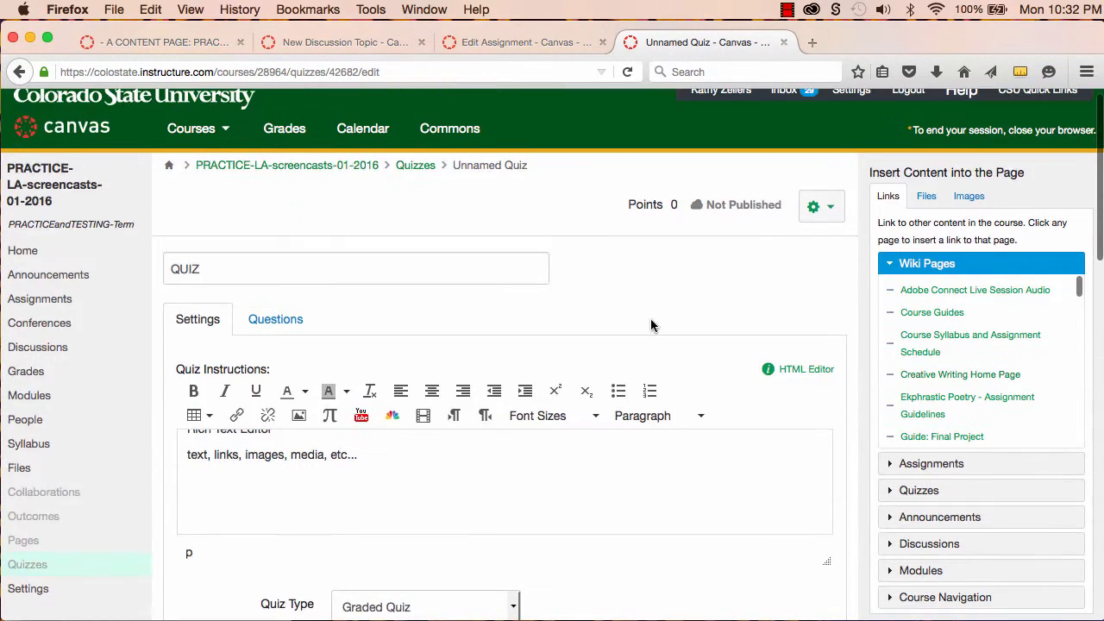
{"action": "left_click", "coordinate": [494, 41]}
{"action": "scroll", "coordinate": [653, 556], "scroll_direction": "down", "scroll_amount": 10}
{"action": "scroll", "coordinate": [653, 559], "scroll_direction": "down", "scroll_amount": 3}
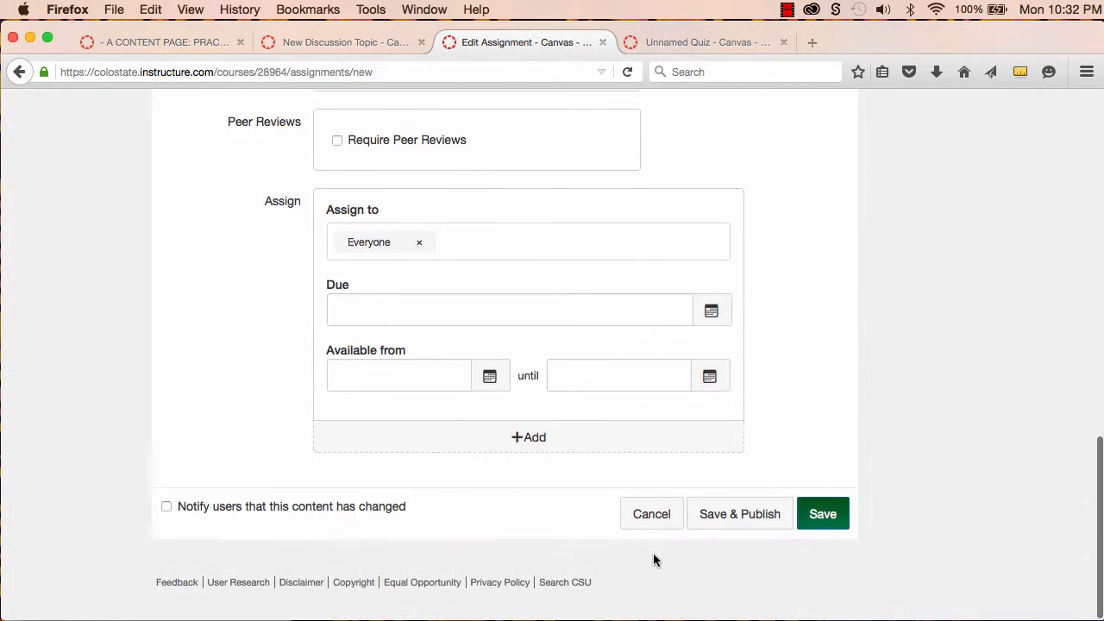
{"action": "scroll", "coordinate": [653, 559], "scroll_direction": "up", "scroll_amount": 10}
Return to the "- A CONTENT PAGE" editor, review the page's content and options, and save the page.
{"action": "left_click", "coordinate": [145, 41]}
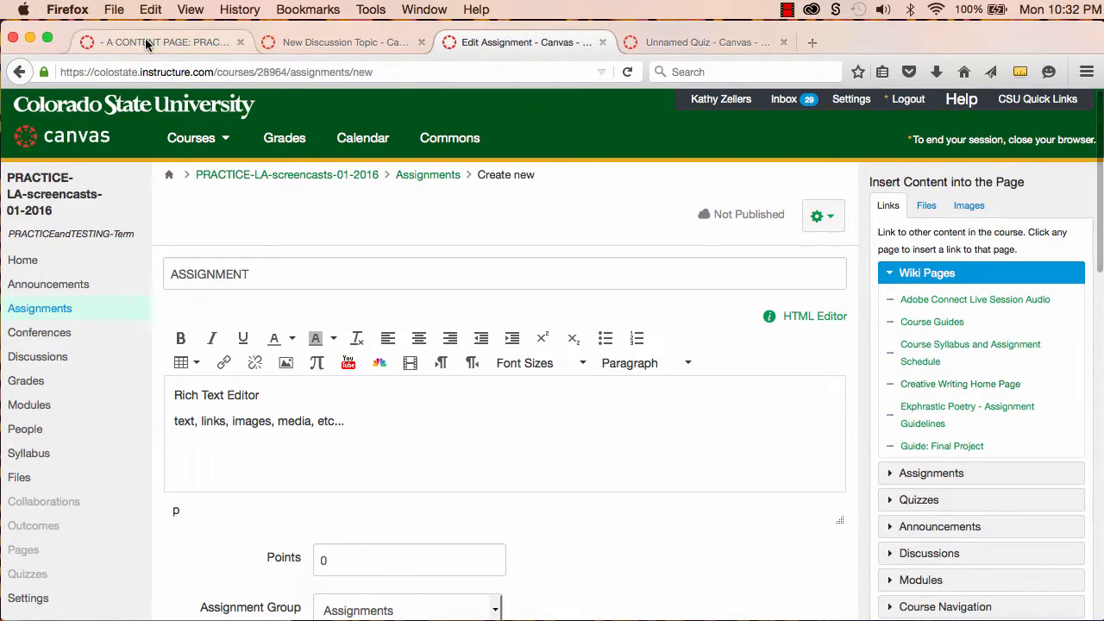
{"action": "scroll", "coordinate": [657, 497], "scroll_direction": "down", "scroll_amount": 1}
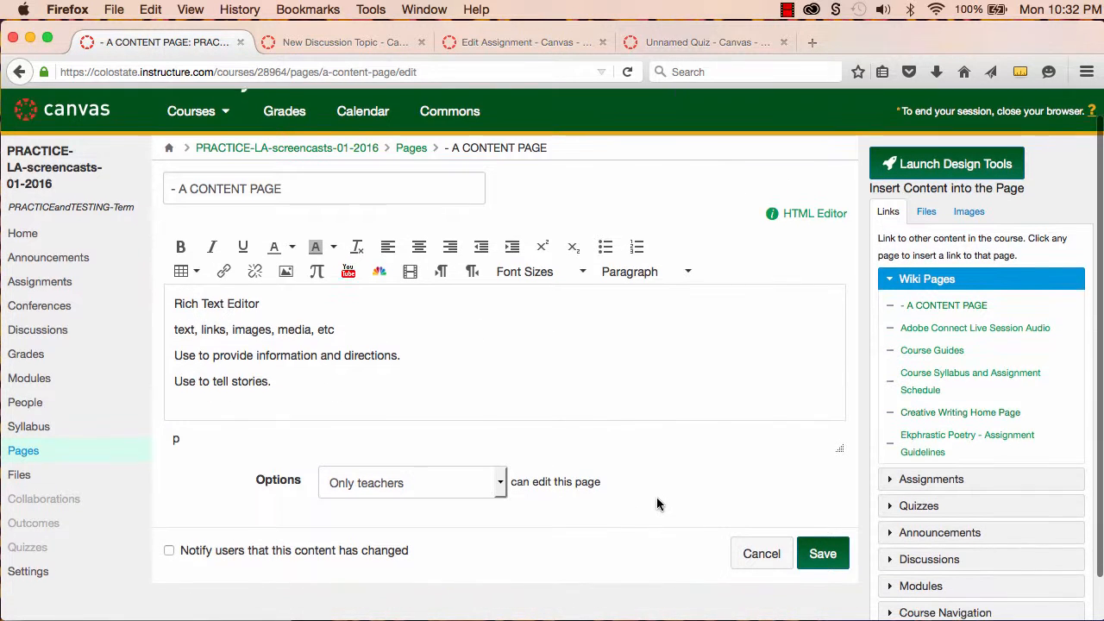
{"action": "scroll", "coordinate": [657, 497], "scroll_direction": "up", "scroll_amount": 1}
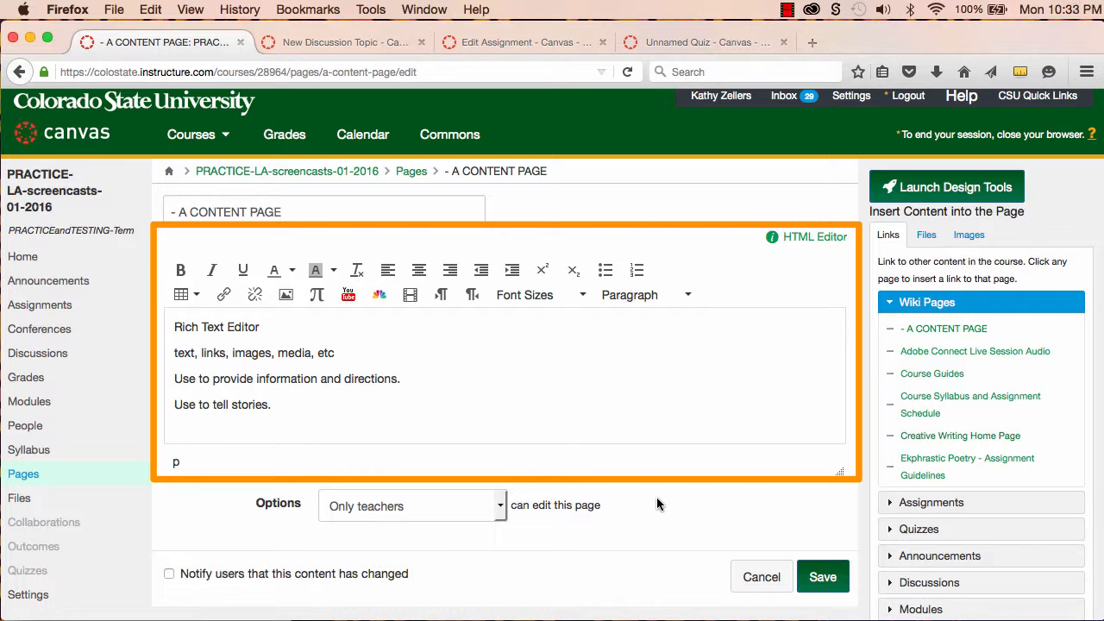
{"action": "left_click", "coordinate": [824, 578]}
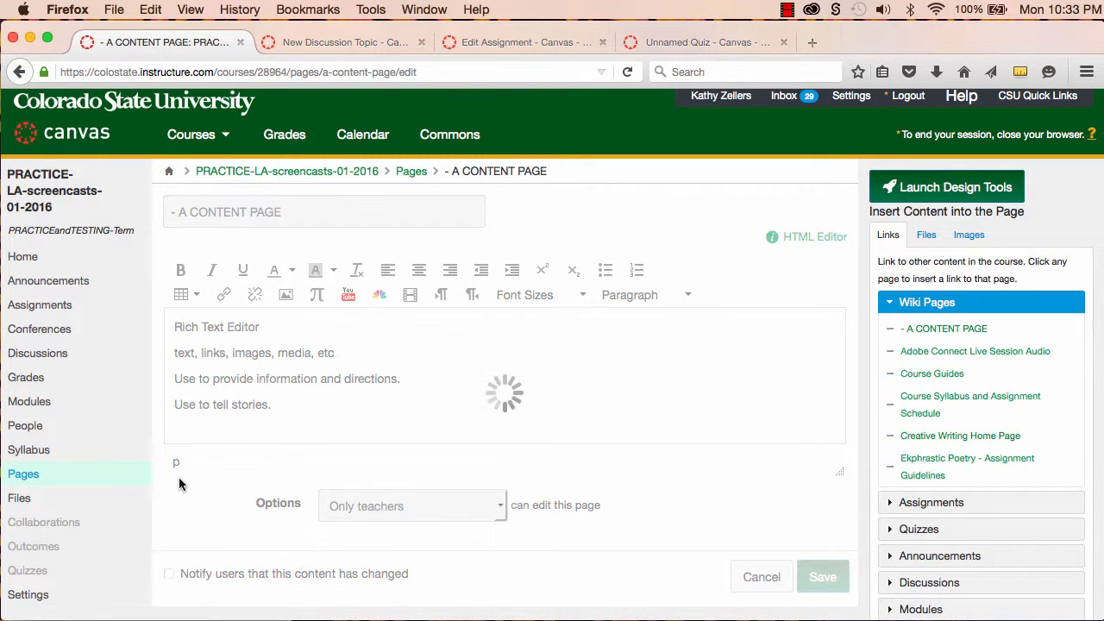
Go to the course's Pages area and open the list of all pages.
{"action": "left_click", "coordinate": [55, 482]}
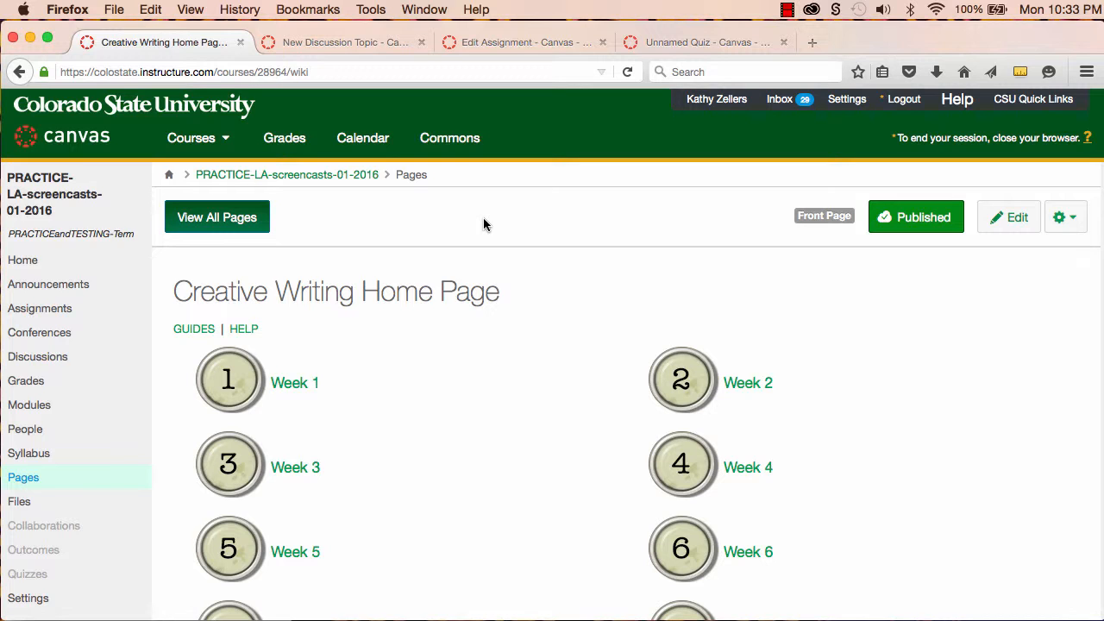
{"action": "left_click", "coordinate": [230, 220]}
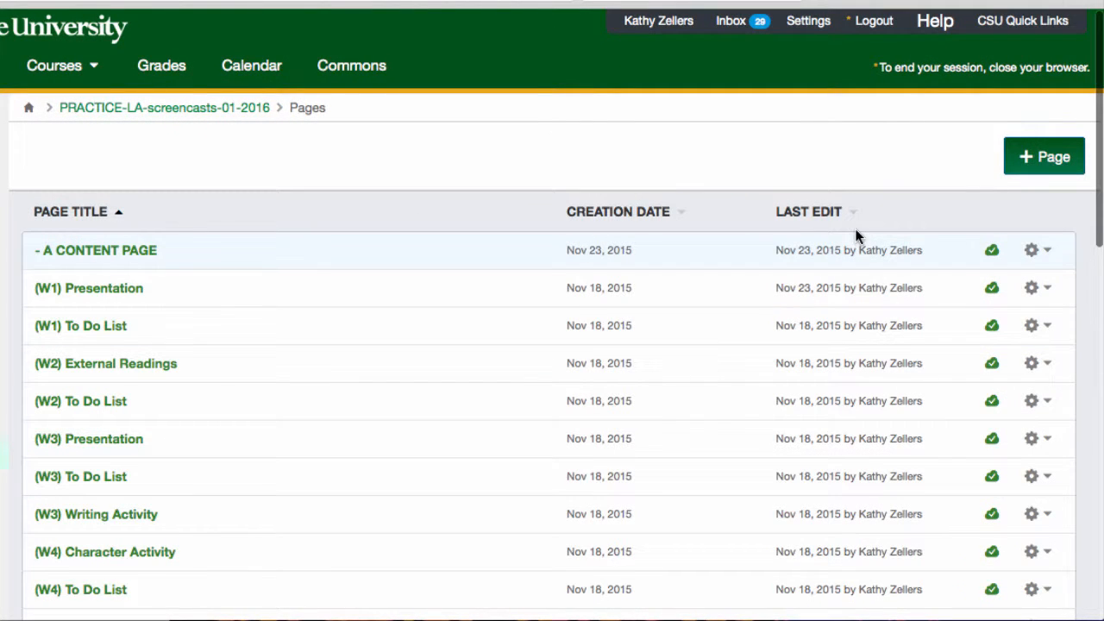
Examine the full list of course pages, including titles, creation dates, last edits and publish states.
{"action": "scroll", "coordinate": [1072, 322], "scroll_direction": "down", "scroll_amount": 10}
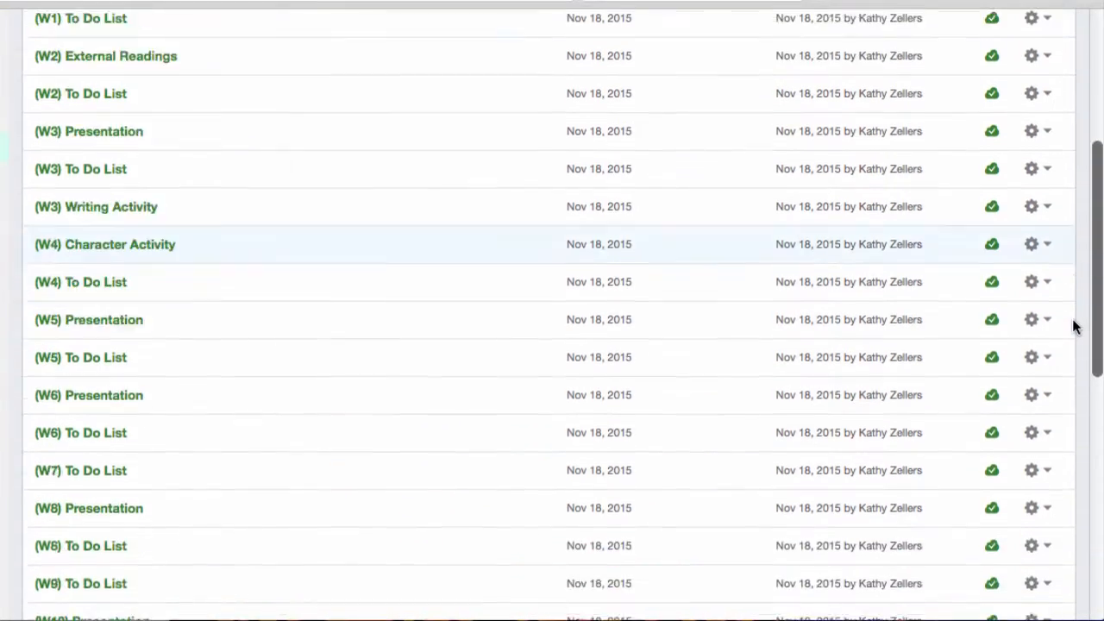
{"action": "scroll", "coordinate": [1074, 322], "scroll_direction": "down", "scroll_amount": 1}
{"action": "scroll", "coordinate": [1079, 352], "scroll_direction": "down", "scroll_amount": 5}
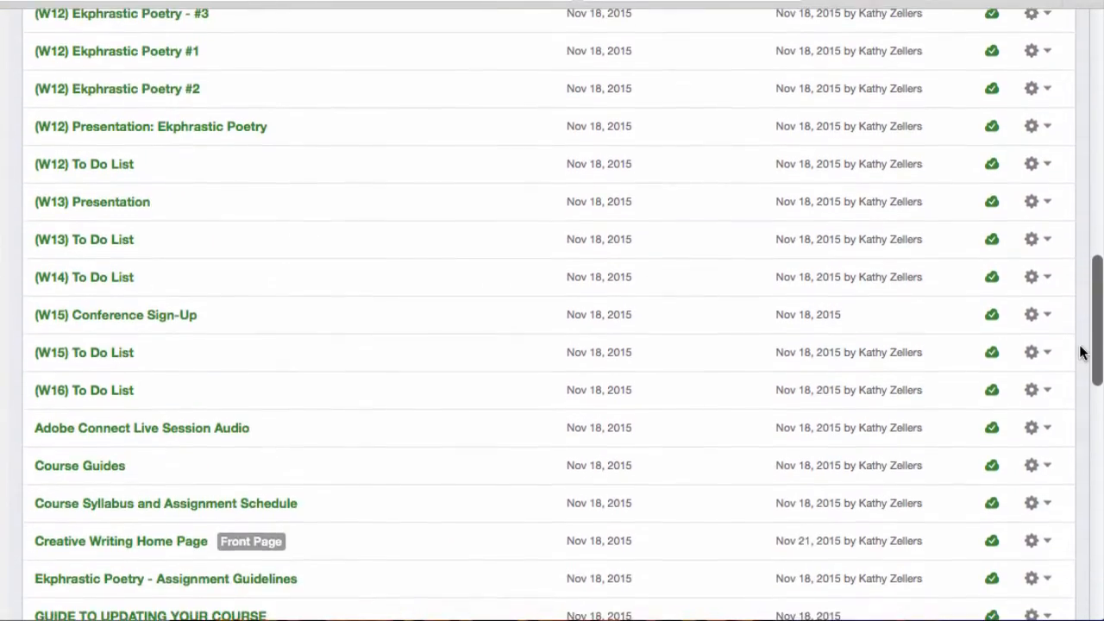
{"action": "scroll", "coordinate": [1082, 352], "scroll_direction": "down", "scroll_amount": 8}
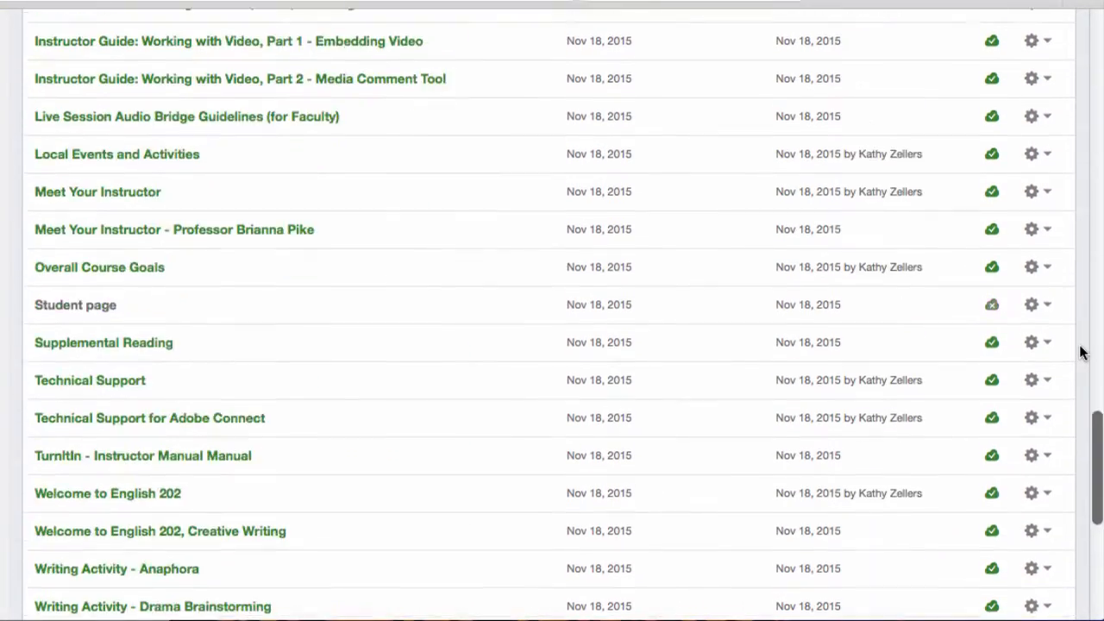
{"action": "scroll", "coordinate": [1082, 352], "scroll_direction": "down", "scroll_amount": 5}
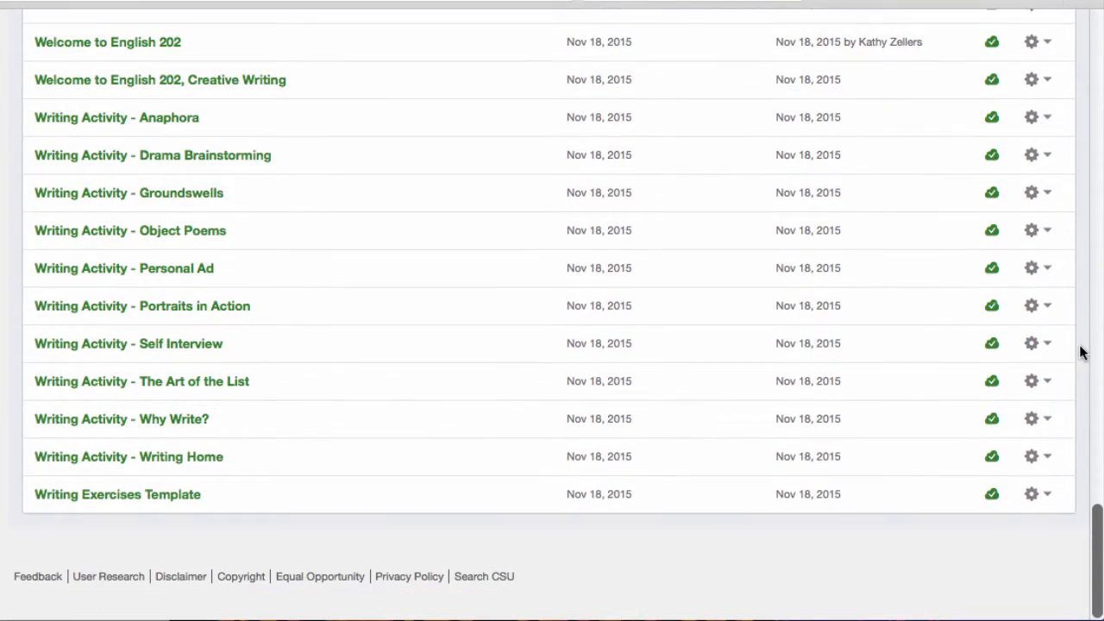
{"action": "scroll", "coordinate": [1083, 352], "scroll_direction": "up", "scroll_amount": 13}
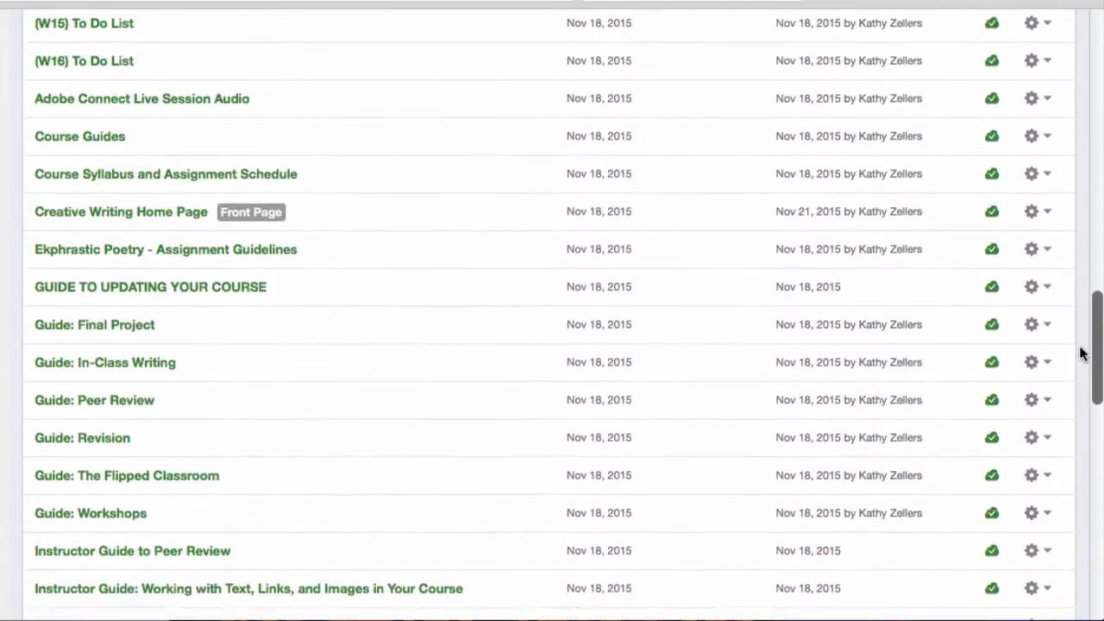
{"action": "scroll", "coordinate": [1083, 352], "scroll_direction": "up", "scroll_amount": 10}
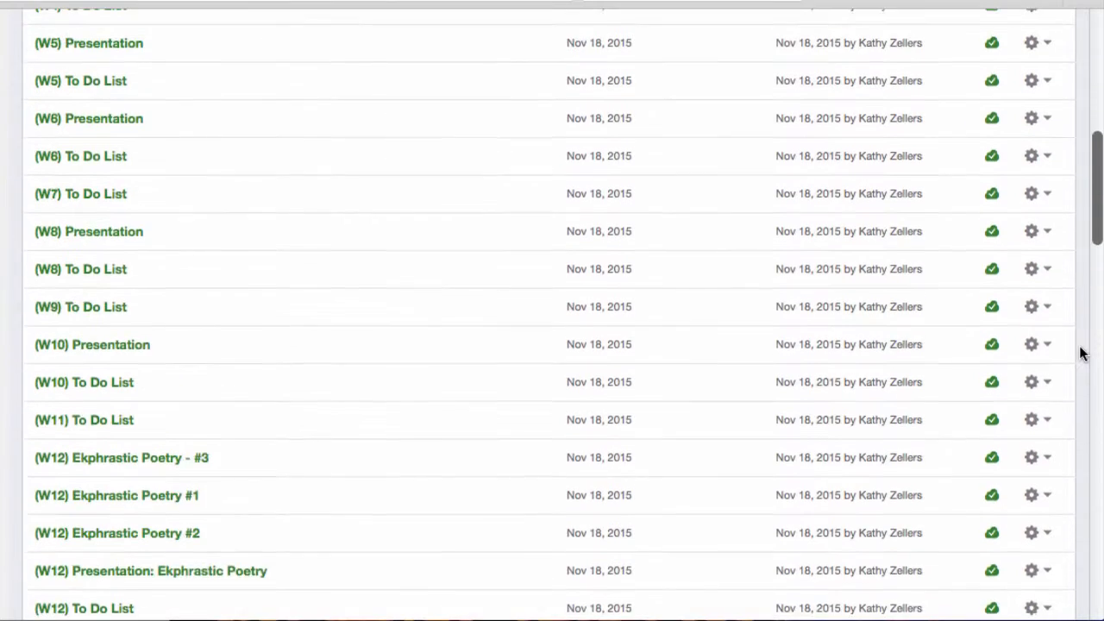
{"action": "scroll", "coordinate": [1083, 352], "scroll_direction": "up", "scroll_amount": 8}
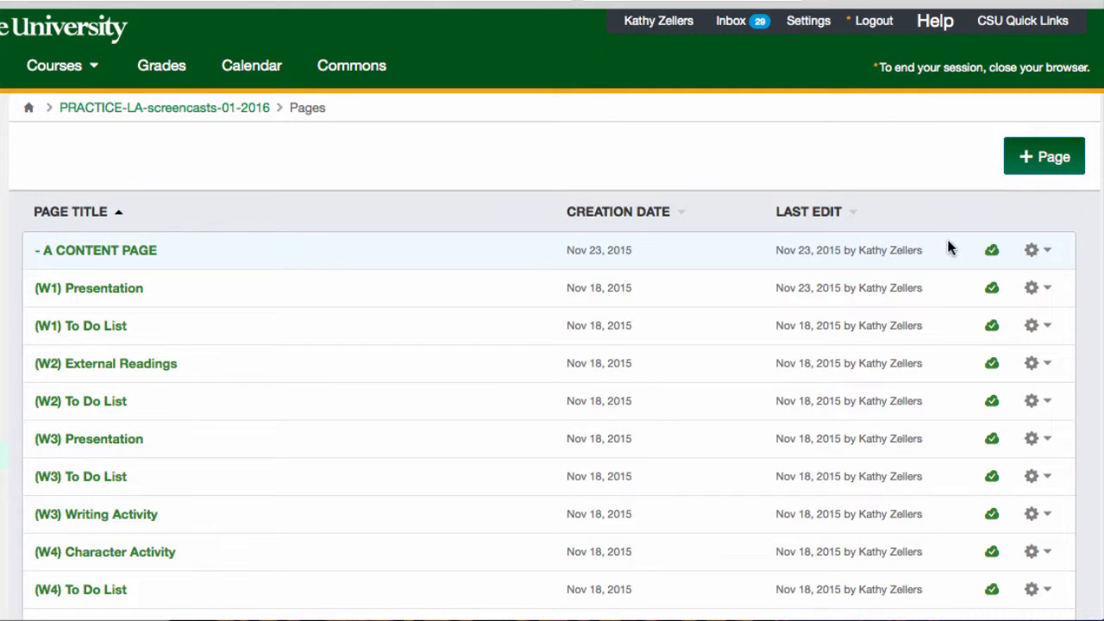
Unpublish and republish "- A CONTENT PAGE", and view its management options without applying any.
{"action": "left_click", "coordinate": [991, 252]}
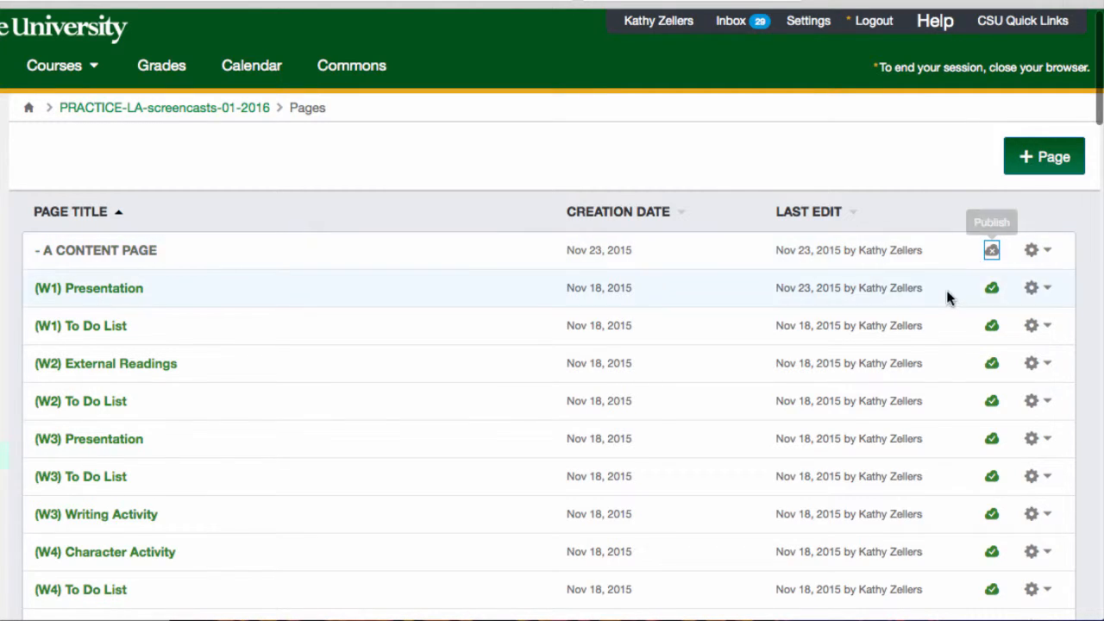
{"action": "left_click", "coordinate": [993, 253]}
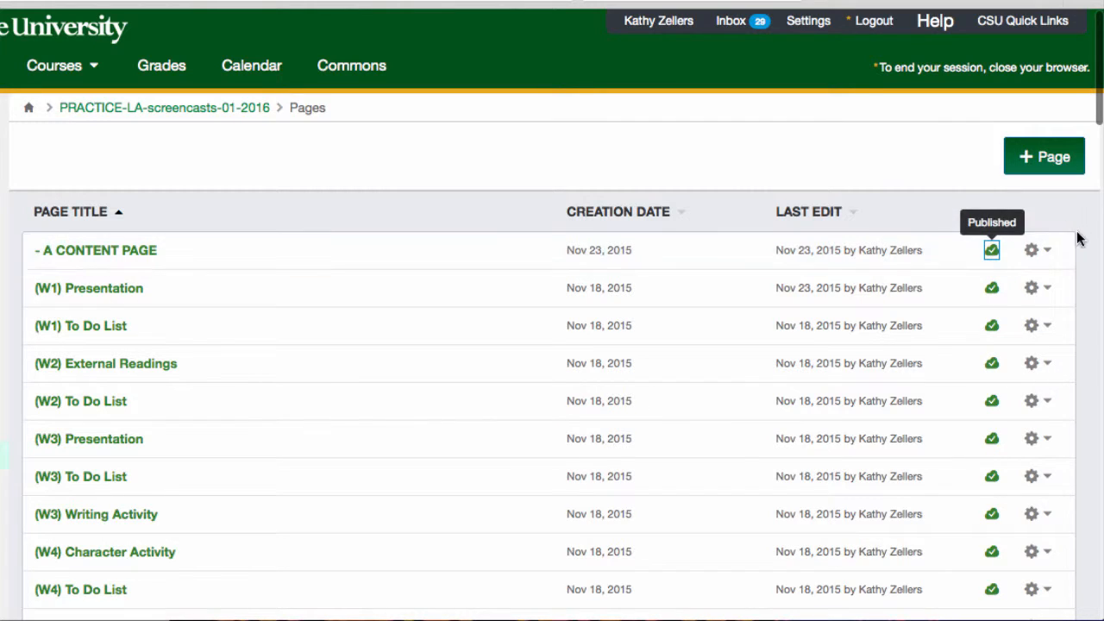
{"action": "left_click", "coordinate": [1049, 252]}
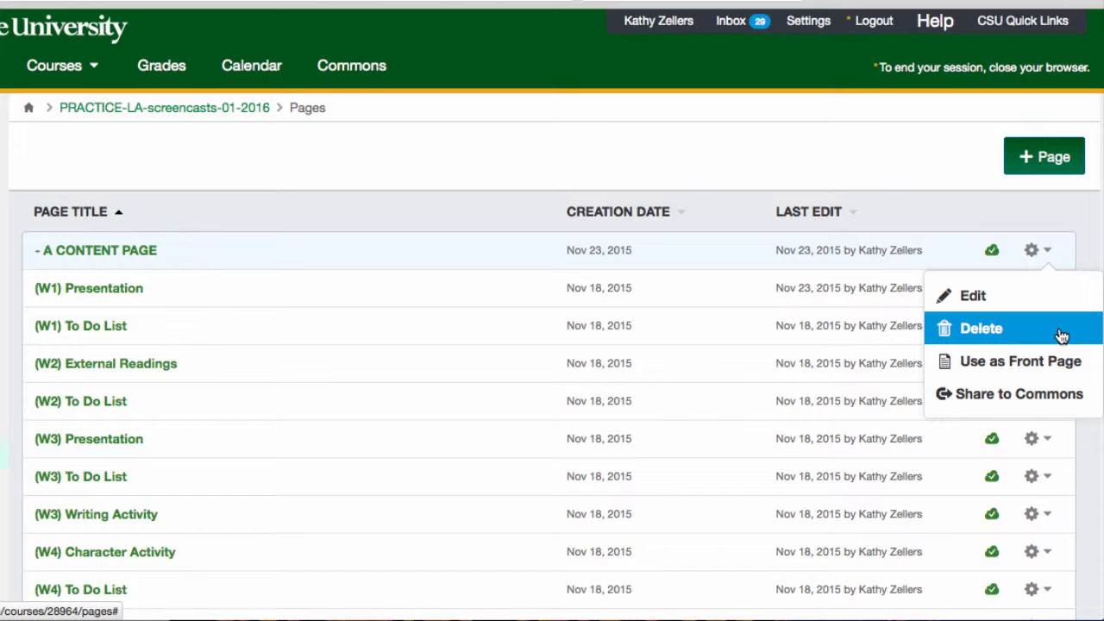
{"action": "left_click", "coordinate": [871, 152]}
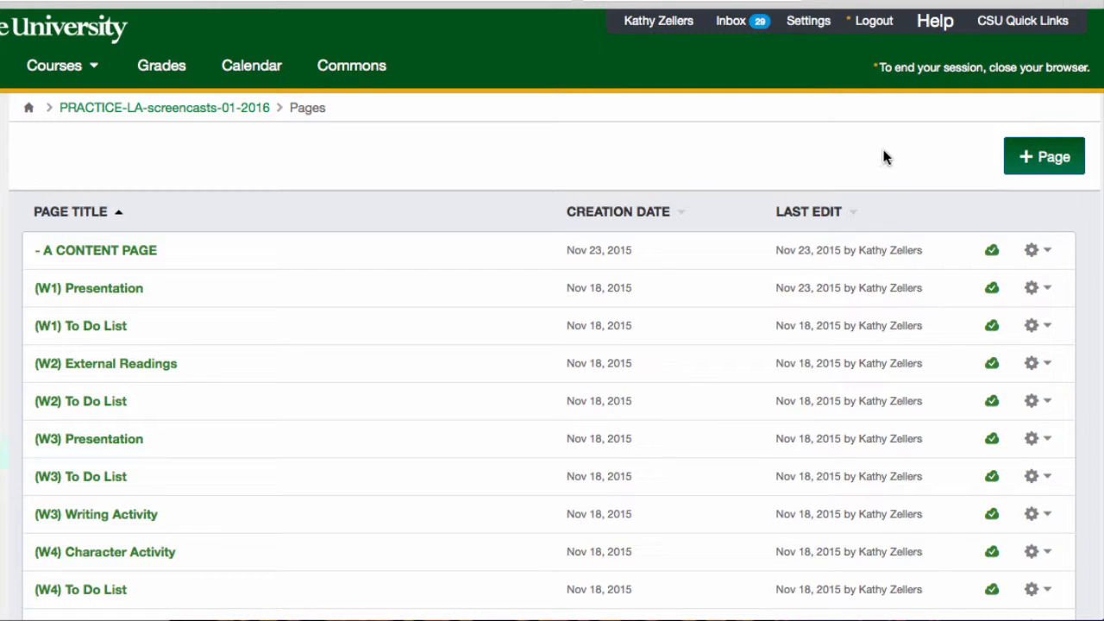
Create a new course page titled "A New Page".
{"action": "left_click", "coordinate": [1044, 164]}
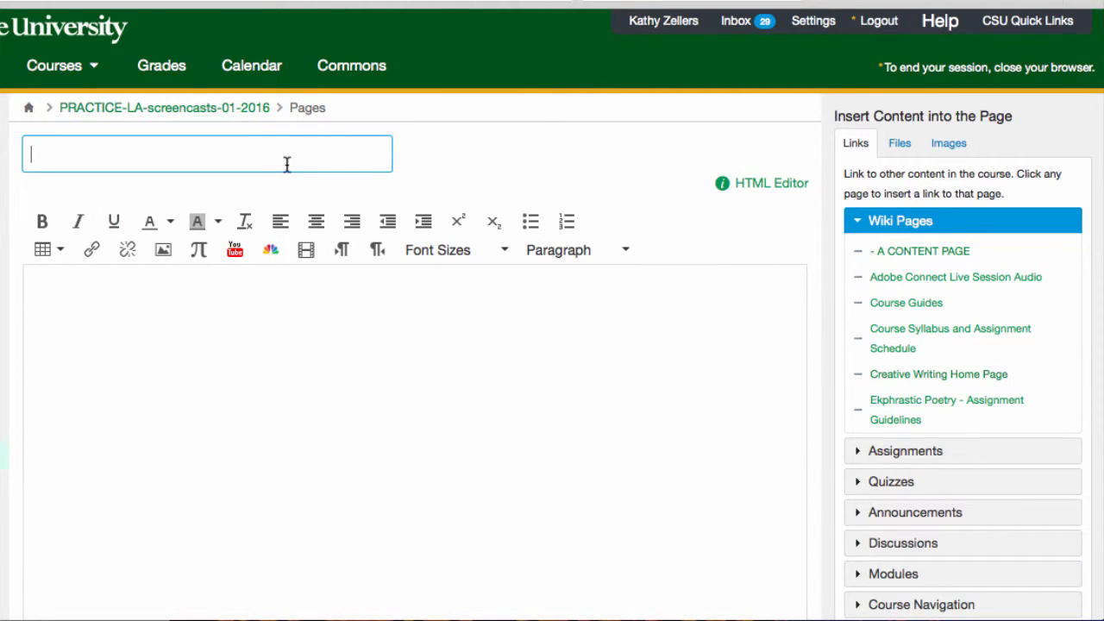
{"action": "type", "text": "A"}
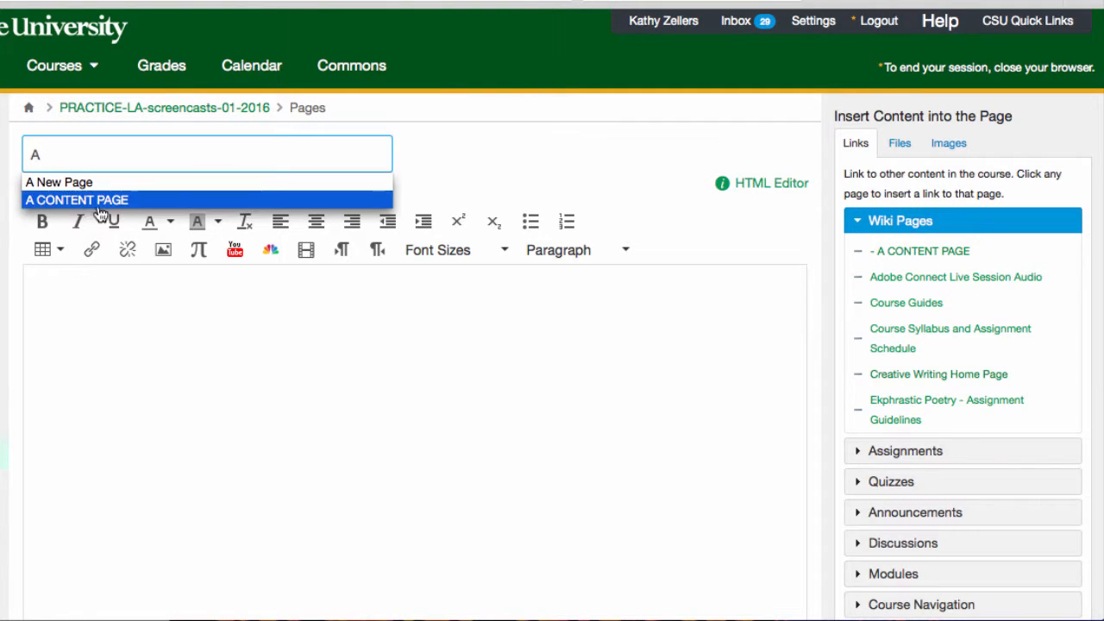
{"action": "left_click", "coordinate": [69, 183]}
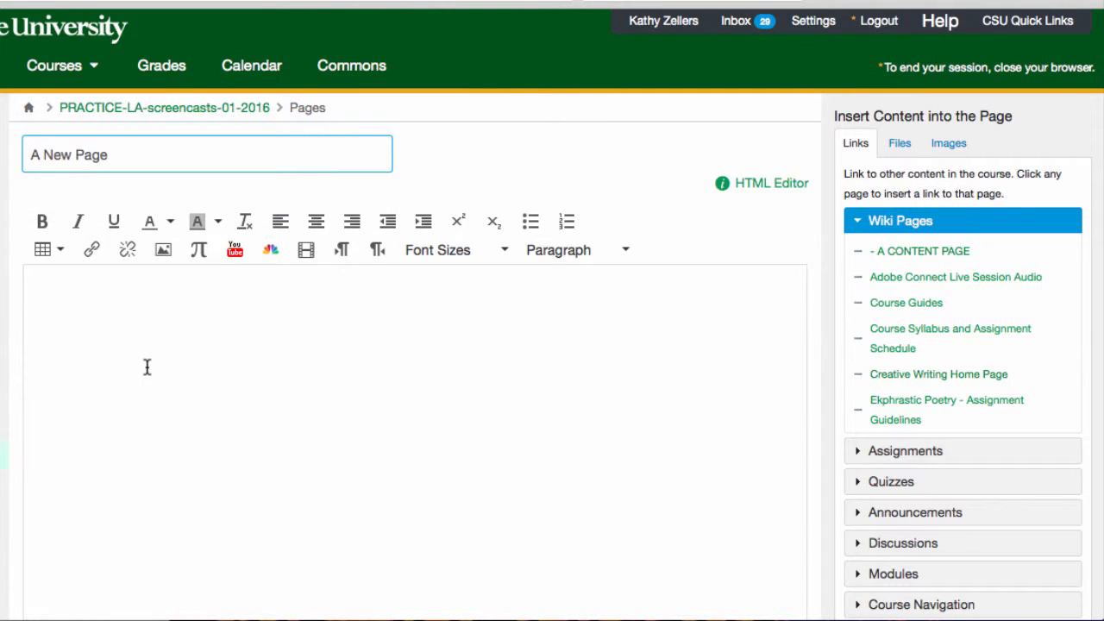
Fill the page body with the line "Page Title" followed by the line "text, links, images, media, resources".
{"action": "left_click", "coordinate": [108, 298]}
{"action": "type", "text": "Page Title"}
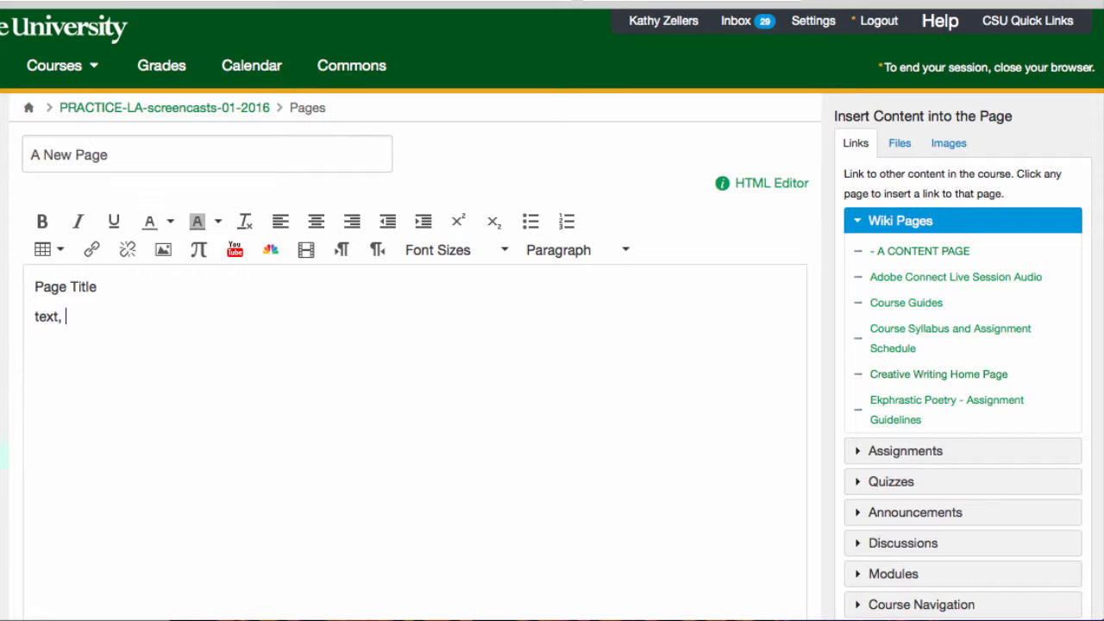
{"action": "type", "text": "links,"}
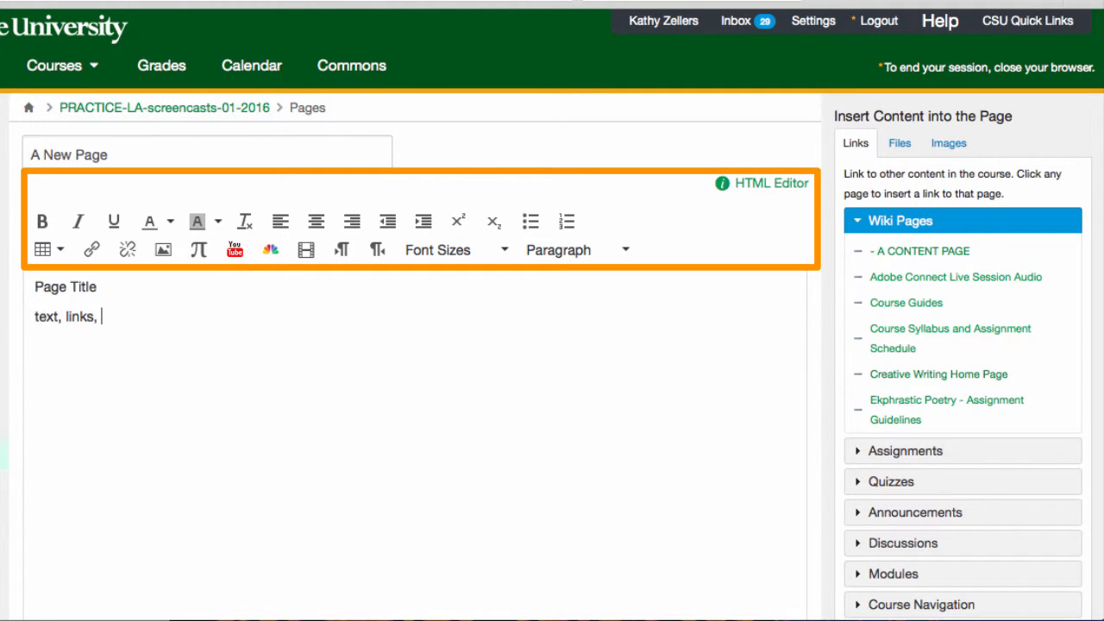
{"action": "type", "text": " images, media, resources"}
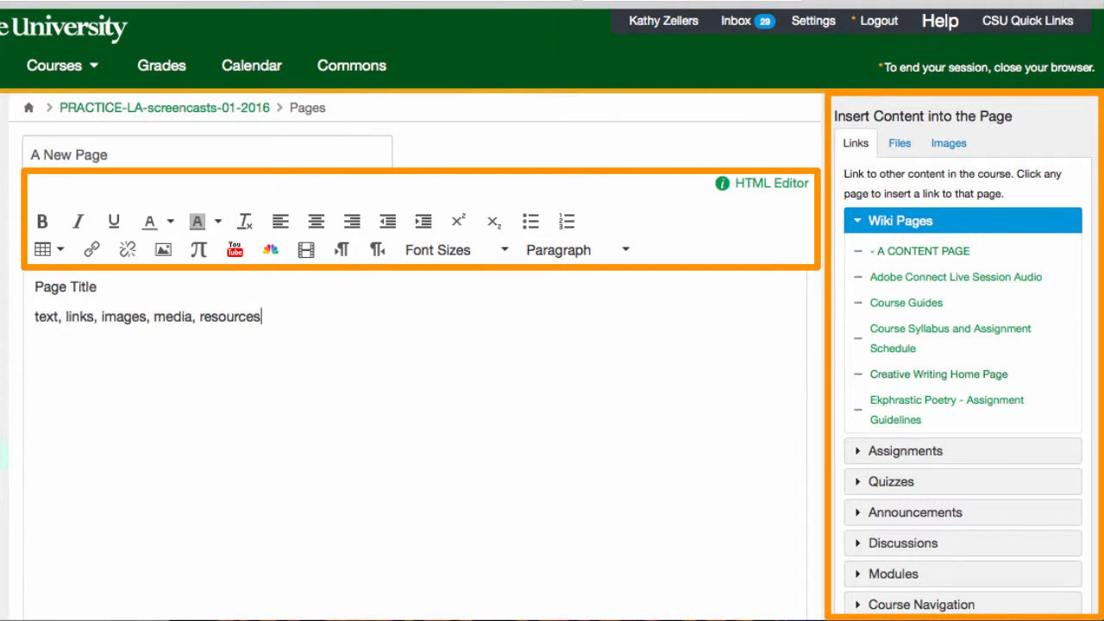
{"action": "key", "text": "Return"}
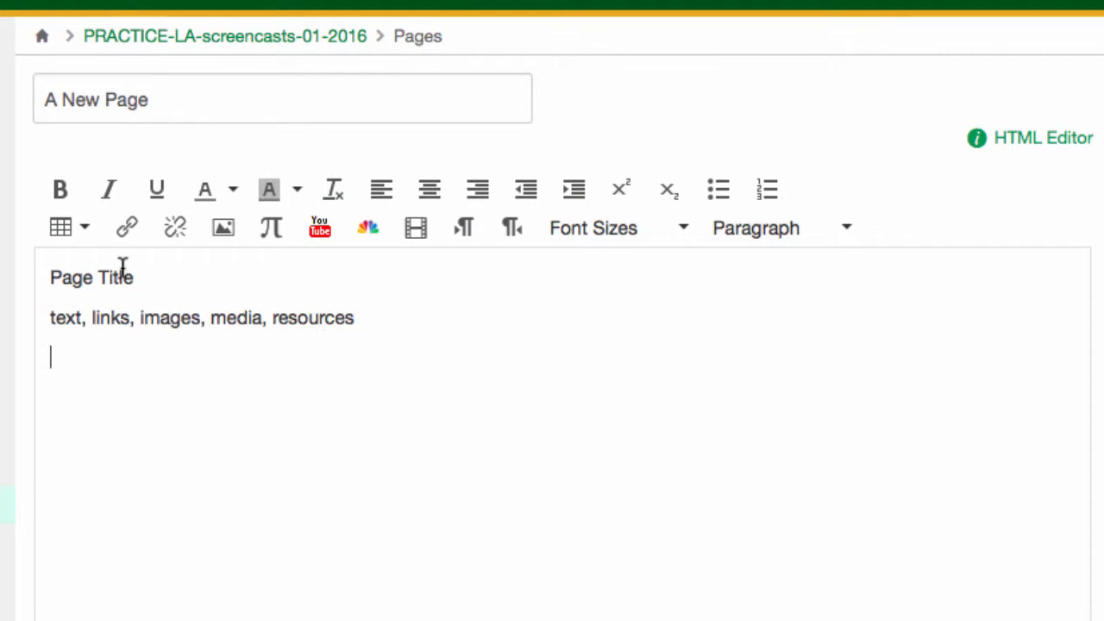
Format the "Page Title" line in the page body as a header.
{"action": "left_click_drag", "start_coordinate": [155, 278], "coordinate": [49, 290]}
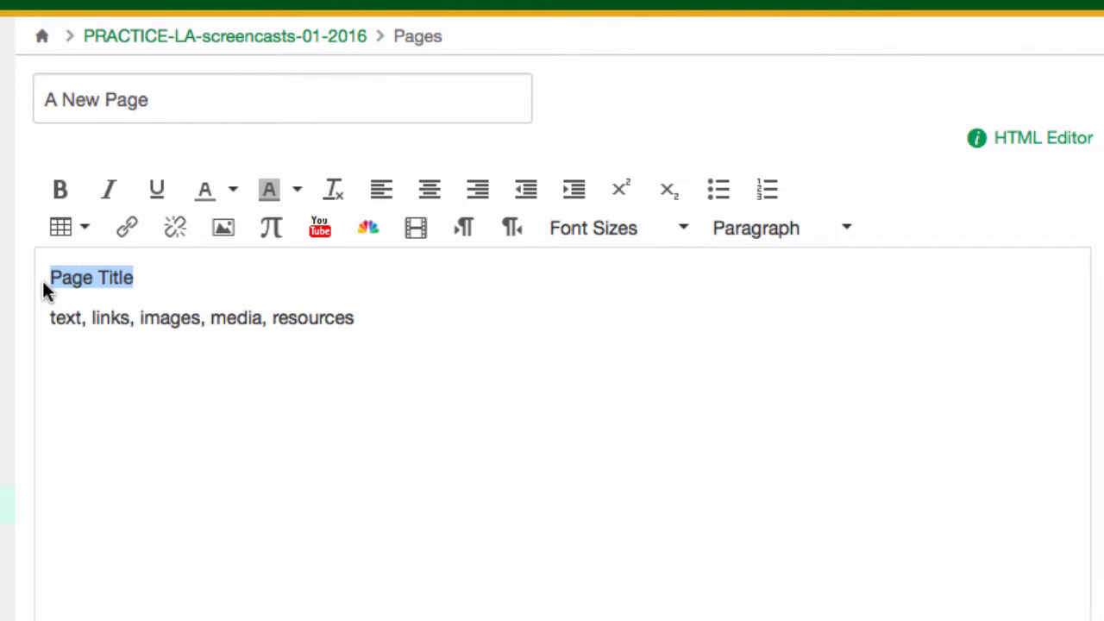
{"action": "left_click", "coordinate": [846, 232]}
{"action": "left_click", "coordinate": [820, 321]}
Set the "text, links, images, media, resources" line to 14pt and make it bold, italic and underlined.
{"action": "left_click_drag", "start_coordinate": [358, 344], "coordinate": [37, 353]}
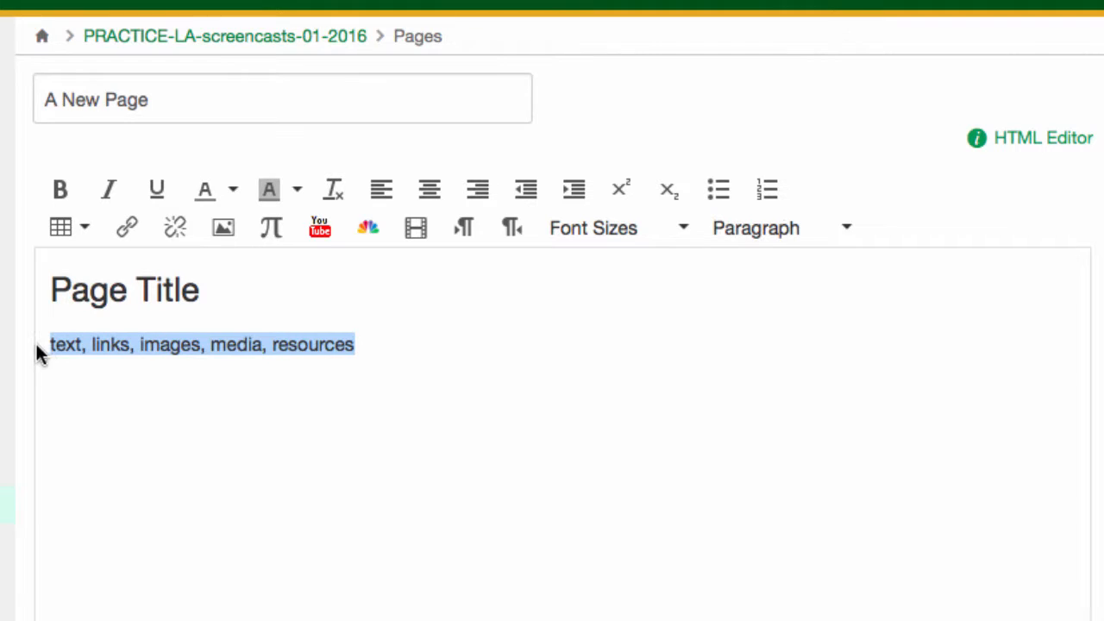
{"action": "left_click", "coordinate": [683, 231]}
{"action": "left_click", "coordinate": [619, 400]}
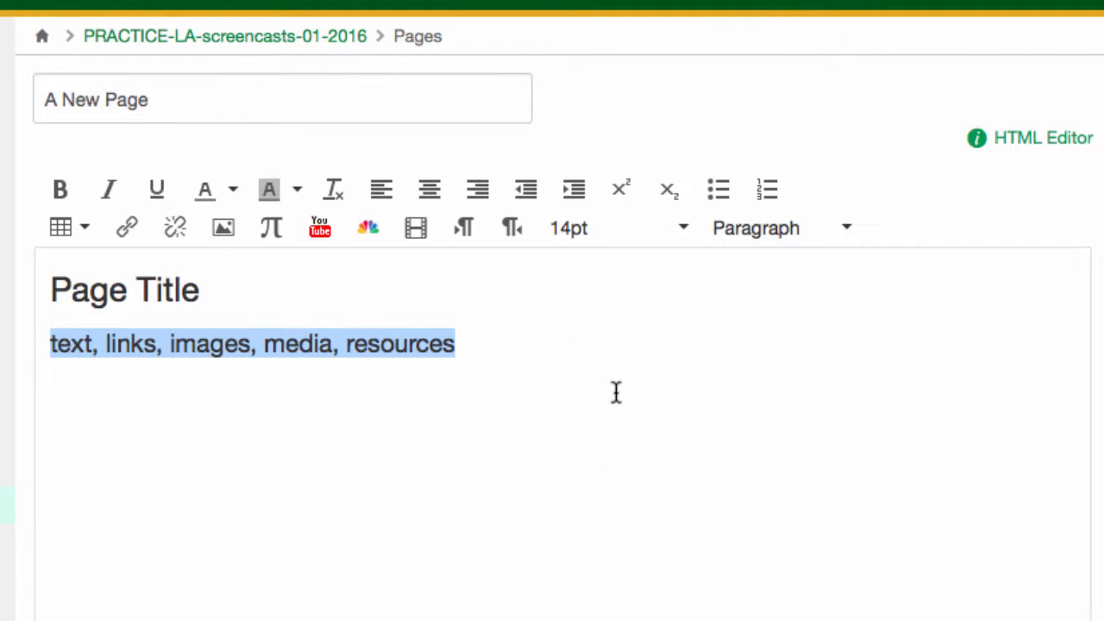
{"action": "left_click", "coordinate": [61, 188]}
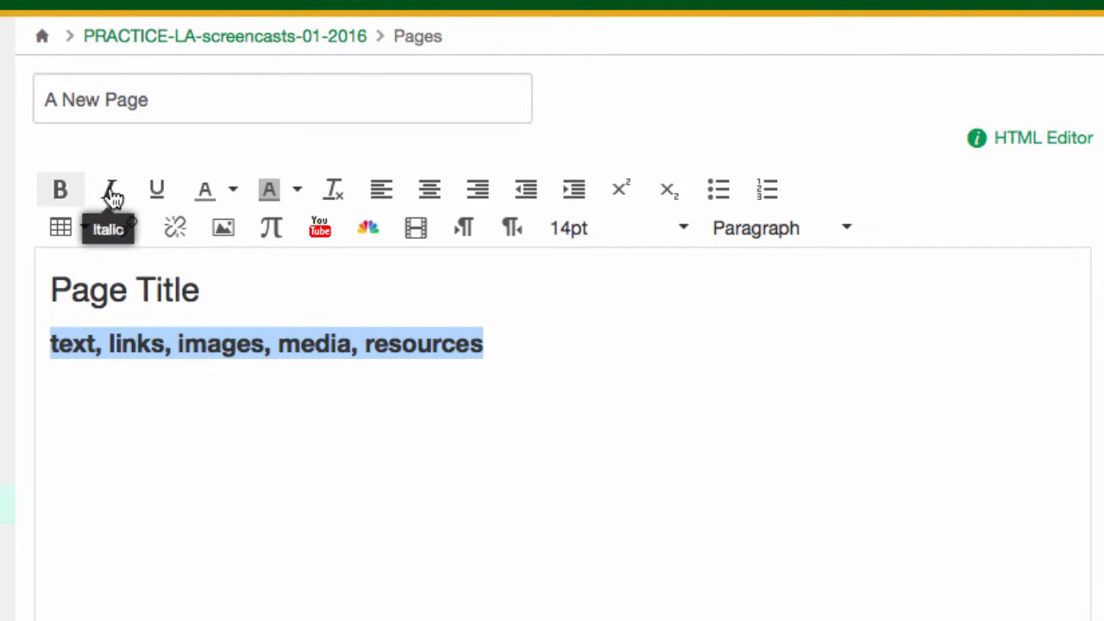
{"action": "left_click", "coordinate": [112, 194]}
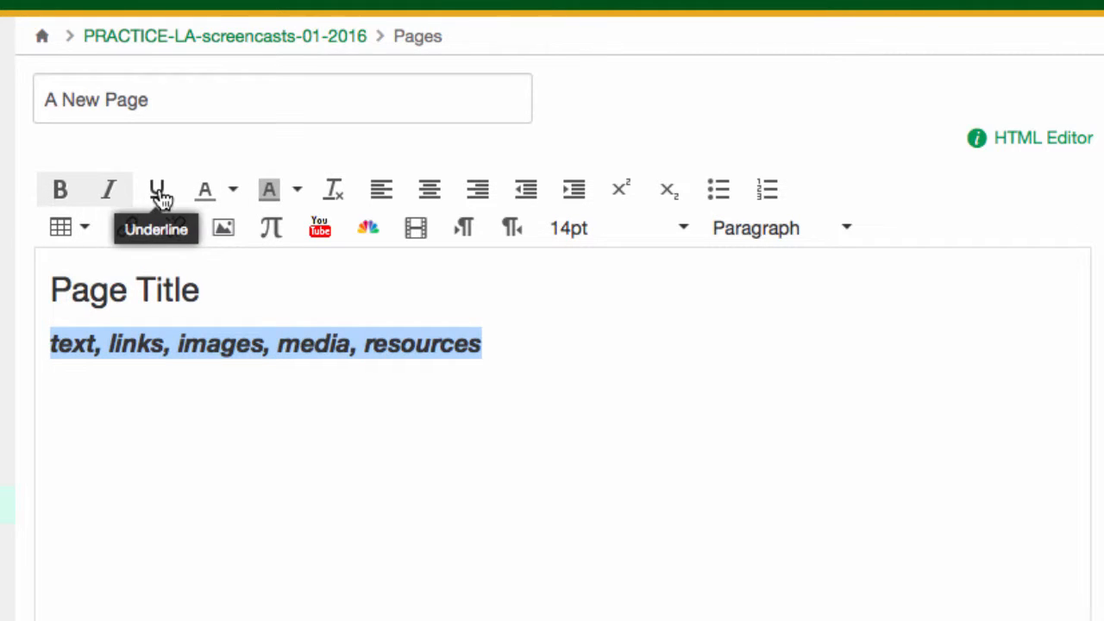
{"action": "left_click", "coordinate": [160, 196]}
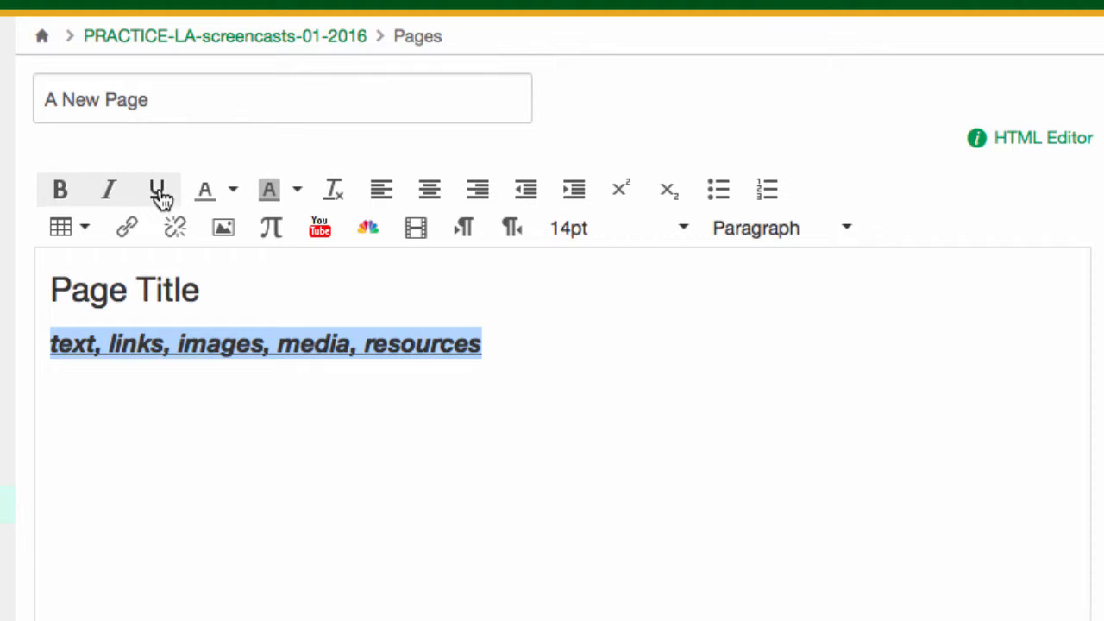
Colour the "text, links, images, media, resources" line red and give it a yellow background highlight.
{"action": "left_click", "coordinate": [234, 193]}
{"action": "left_click", "coordinate": [207, 291]}
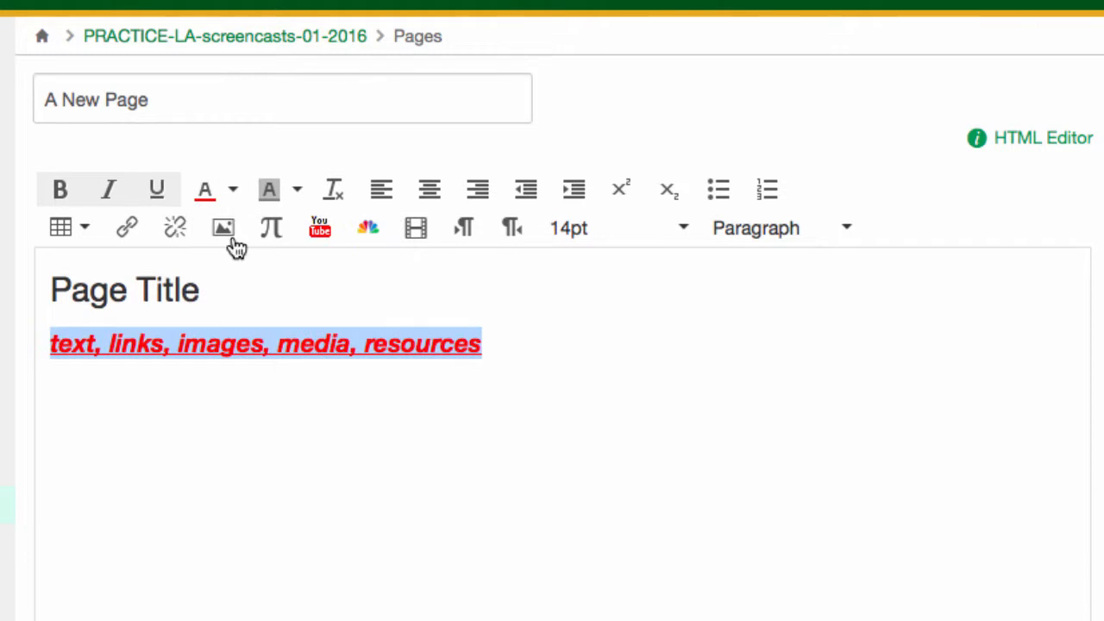
{"action": "left_click", "coordinate": [295, 193]}
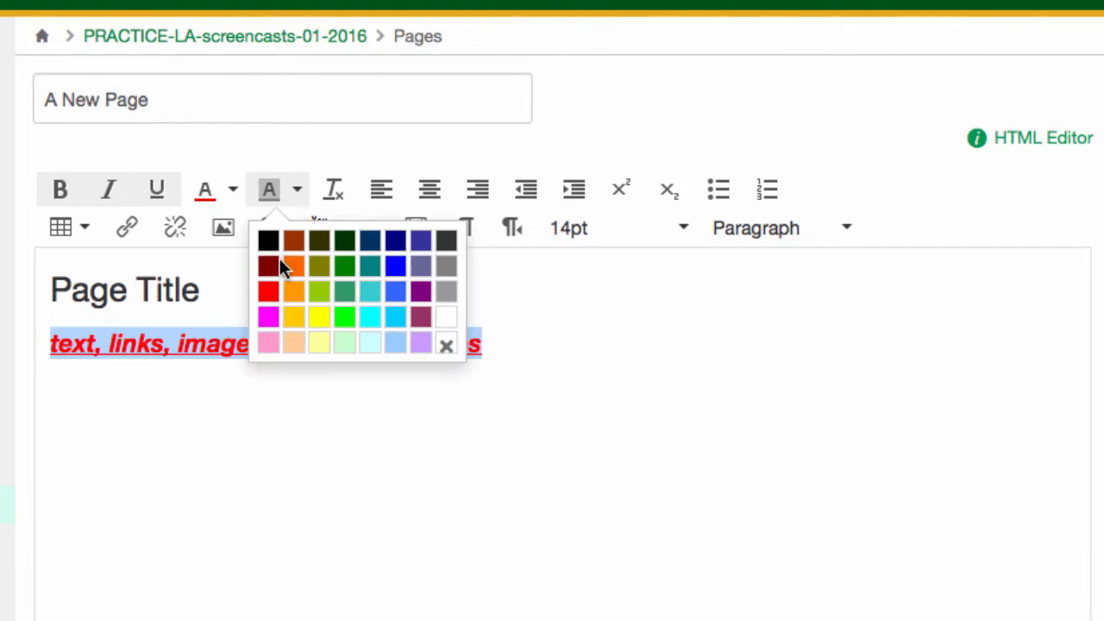
{"action": "left_click", "coordinate": [314, 315]}
{"action": "left_click", "coordinate": [302, 443]}
Clear all formatting from the "text, links, images, media, resources" line.
{"action": "left_click_drag", "start_coordinate": [503, 342], "coordinate": [44, 359]}
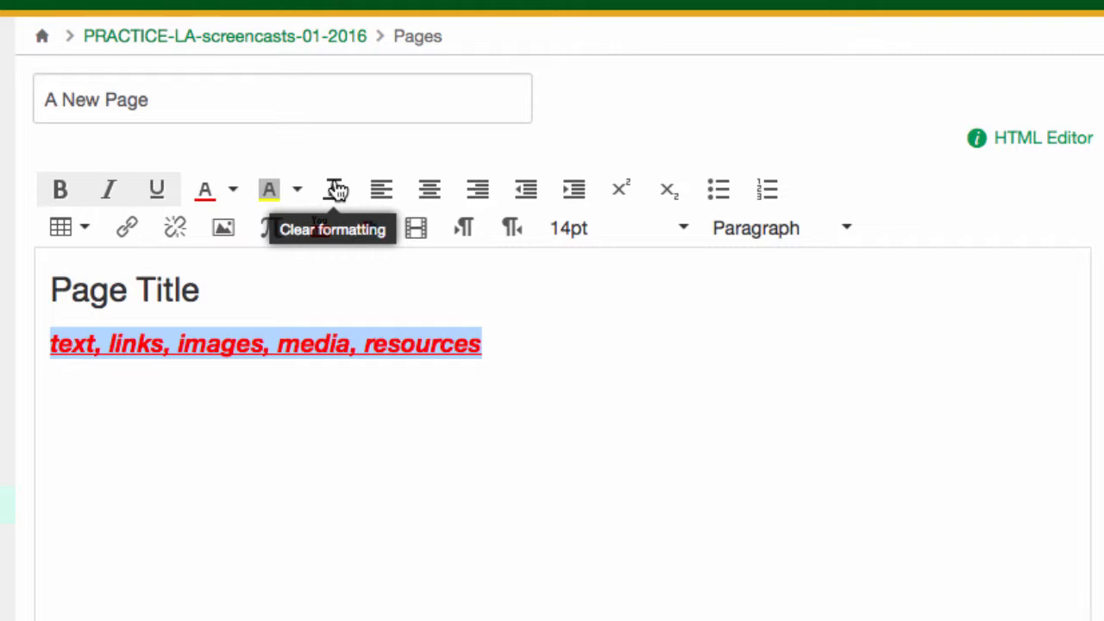
{"action": "left_click", "coordinate": [336, 190]}
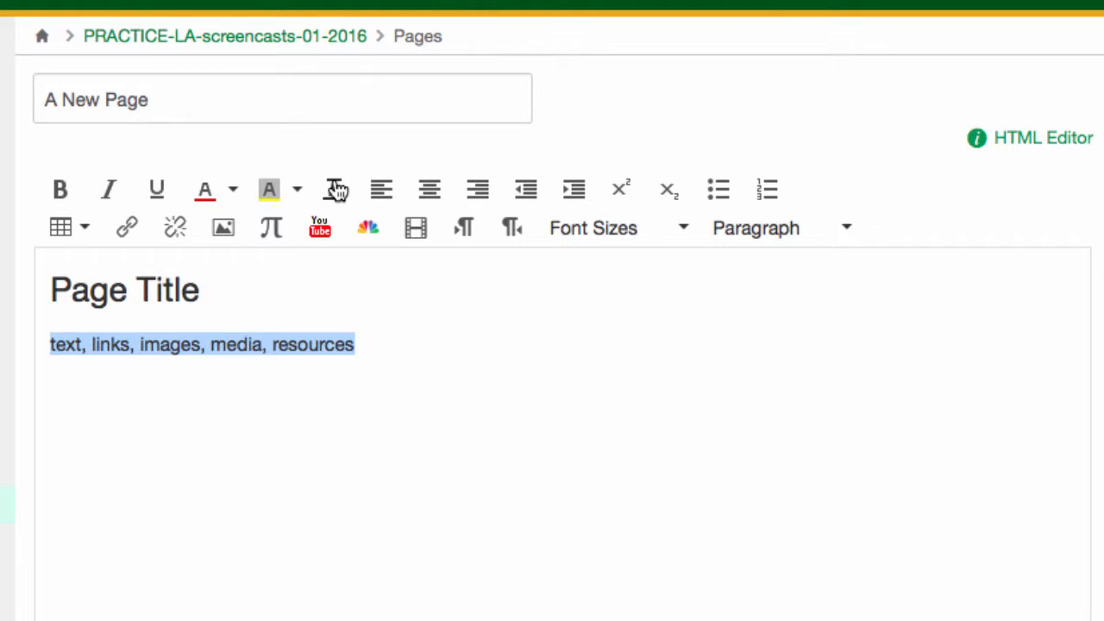
{"action": "left_click", "coordinate": [426, 352]}
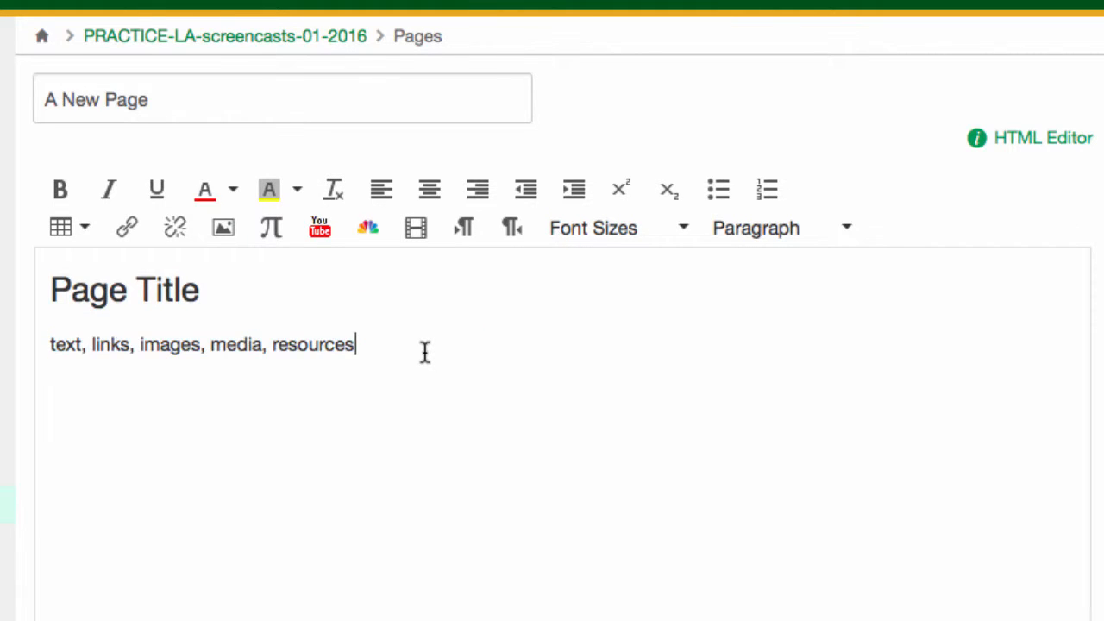
Try centre and right alignment on the "text, links, images, media, resources" line, and return it to left alignment.
{"action": "left_click", "coordinate": [51, 345]}
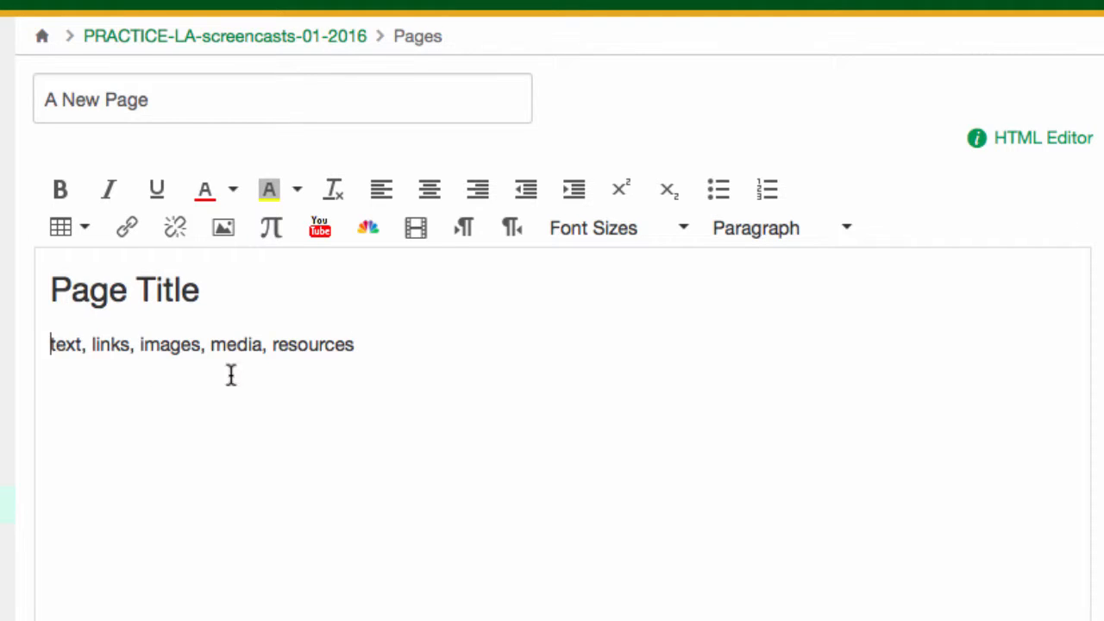
{"action": "left_click", "coordinate": [431, 189]}
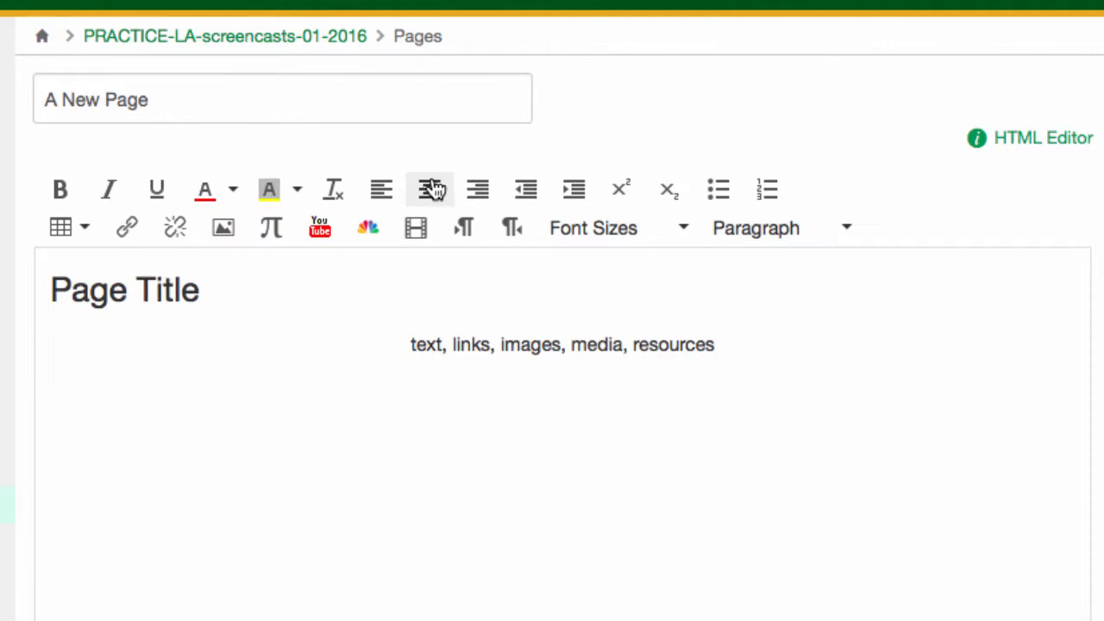
{"action": "left_click", "coordinate": [478, 190]}
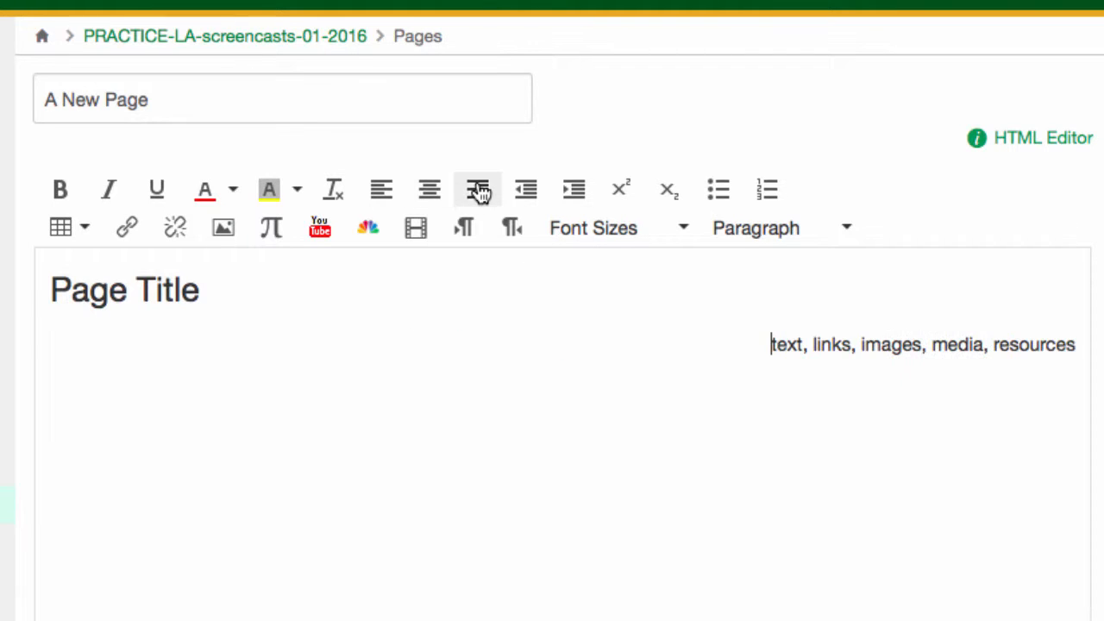
{"action": "left_click", "coordinate": [383, 192]}
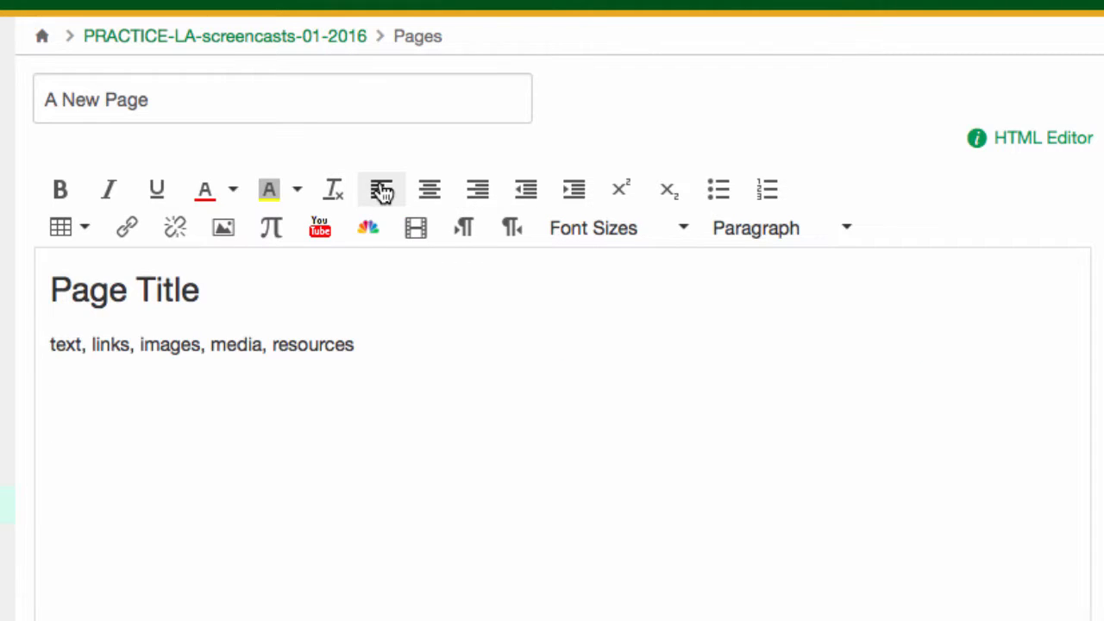
Try the bulleted and numbered list formats on the line below the page title, and remove the list formatting.
{"action": "left_click", "coordinate": [723, 193]}
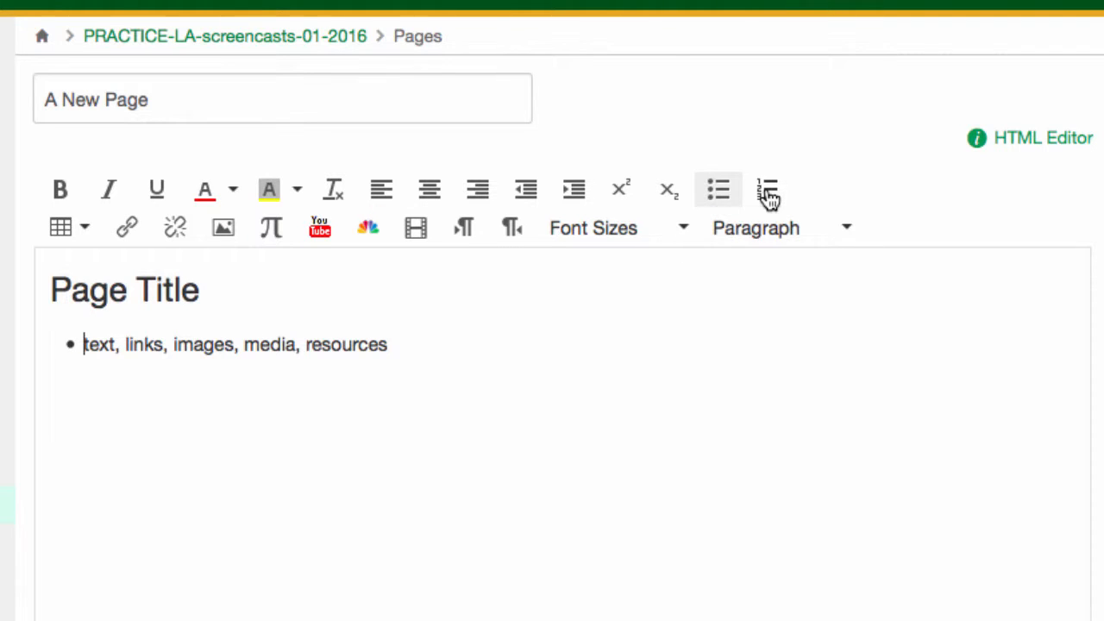
{"action": "left_click", "coordinate": [768, 195]}
{"action": "left_click", "coordinate": [768, 195]}
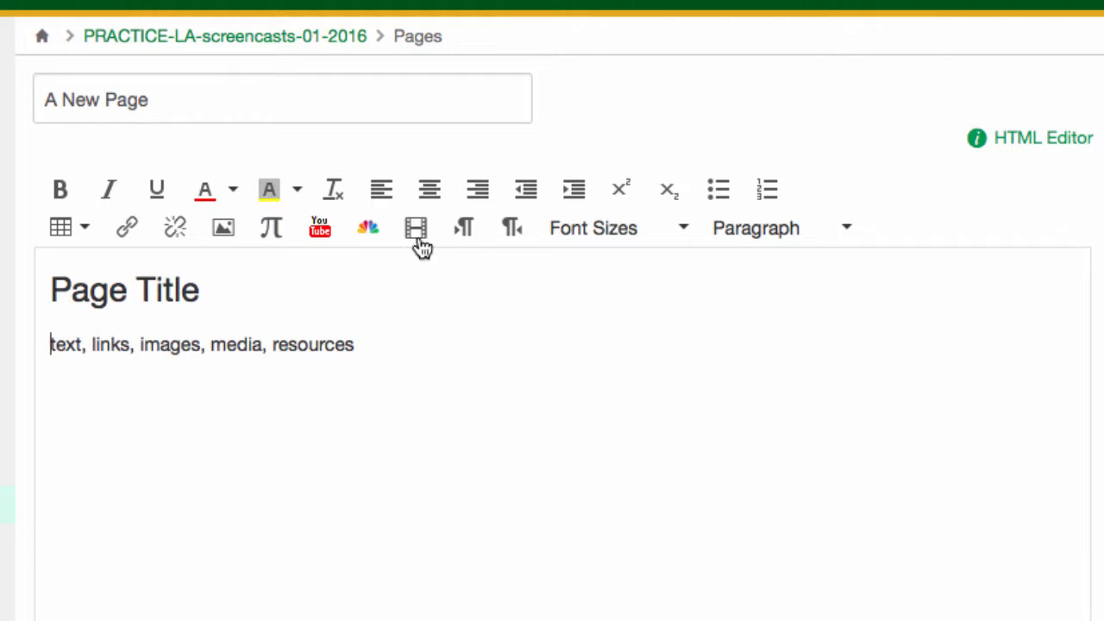
Indent the line below the page title by two levels and outdent it by two levels.
{"action": "left_click", "coordinate": [577, 192]}
{"action": "left_click", "coordinate": [578, 193]}
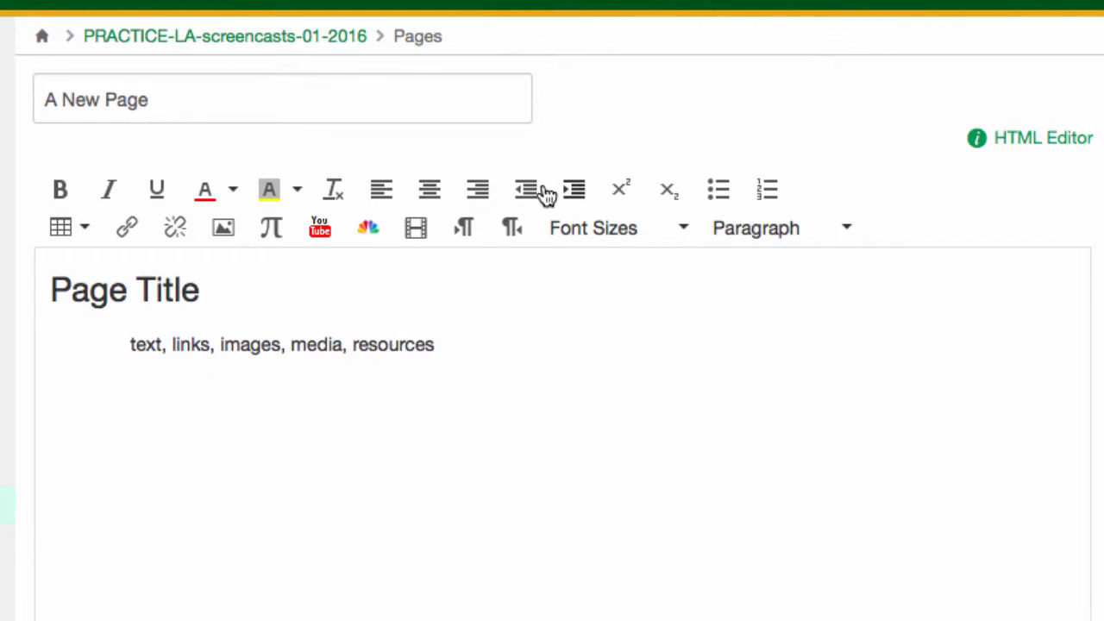
{"action": "left_click", "coordinate": [527, 193]}
{"action": "left_click", "coordinate": [528, 193]}
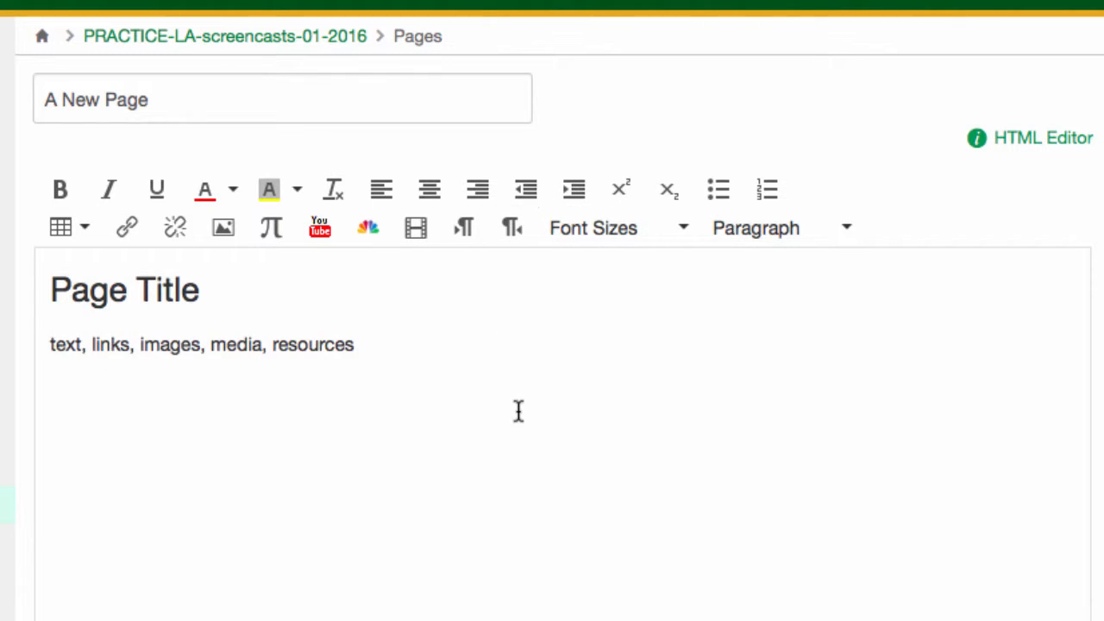
Add a superscript 1 after the word "resources" and start a new line below it.
{"action": "left_click", "coordinate": [441, 347]}
{"action": "type", "text": "1"}
{"action": "left_click_drag", "start_coordinate": [364, 352], "coordinate": [354, 350]}
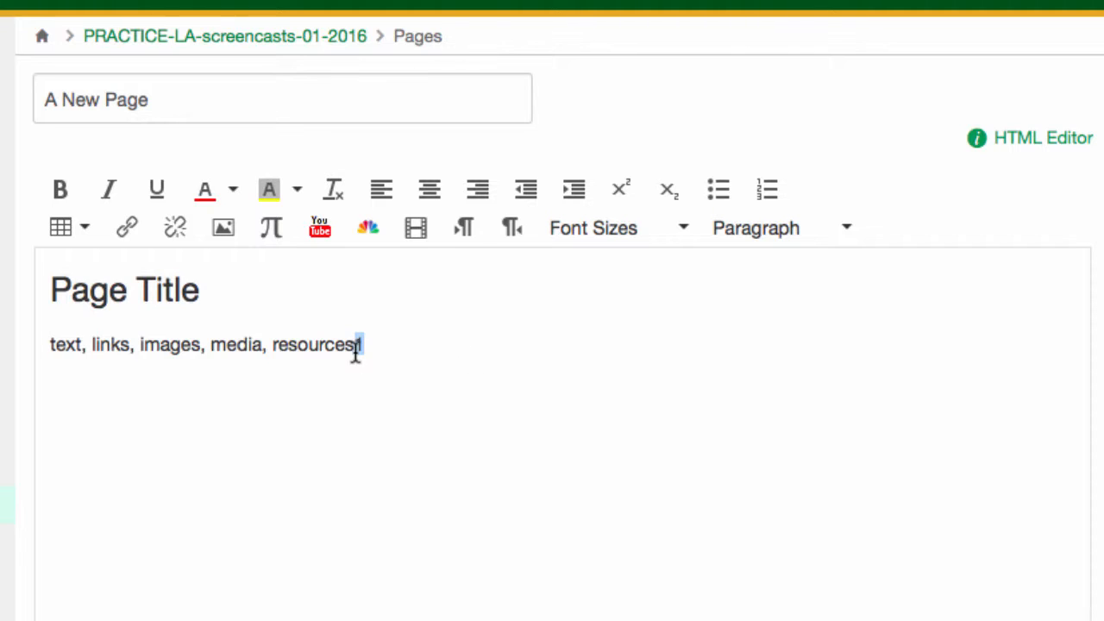
{"action": "left_click", "coordinate": [620, 184]}
{"action": "left_click", "coordinate": [451, 368]}
{"action": "key", "text": "Return"}
Examine the equation editor's symbol categories from Basic and Greek through Misc, and close it without inserting an equation.
{"action": "left_click", "coordinate": [272, 229]}
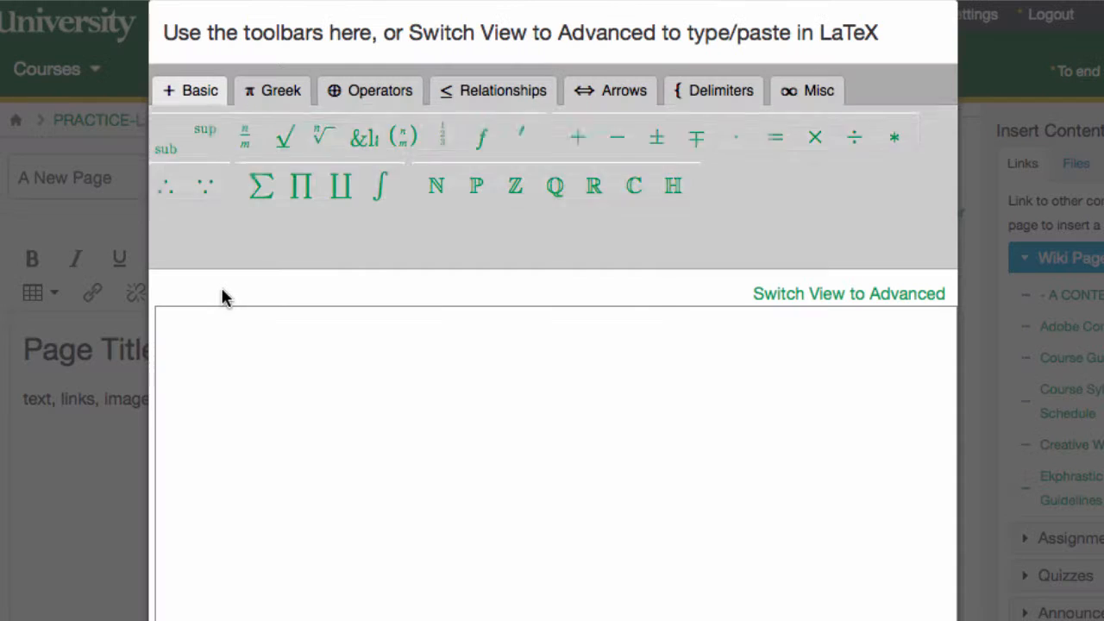
{"action": "left_click", "coordinate": [287, 95]}
{"action": "left_click", "coordinate": [374, 94]}
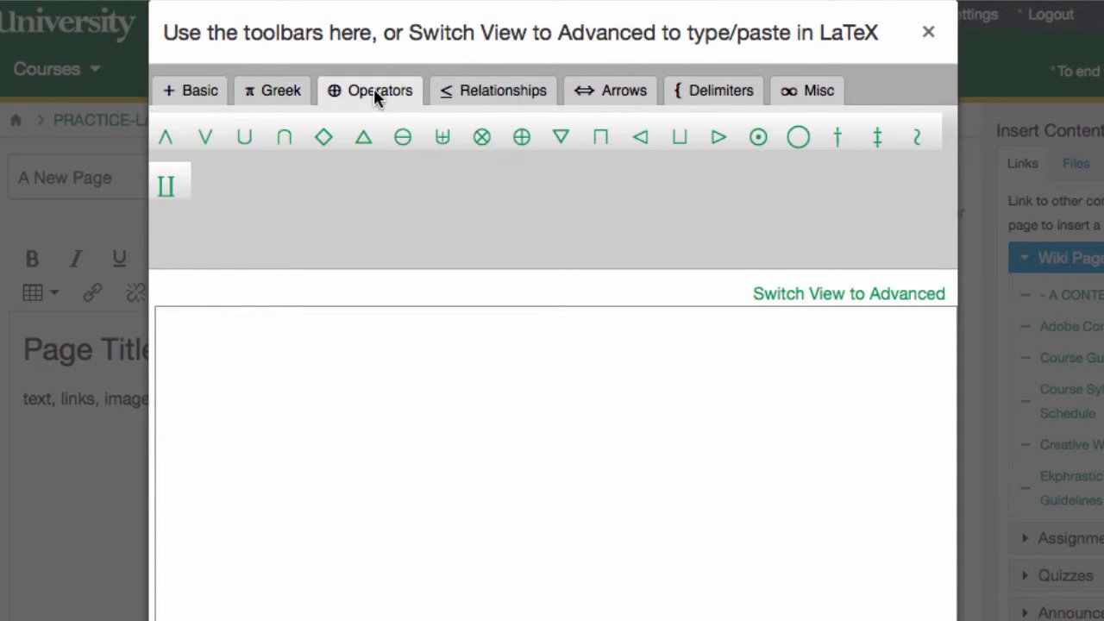
{"action": "left_click", "coordinate": [496, 93]}
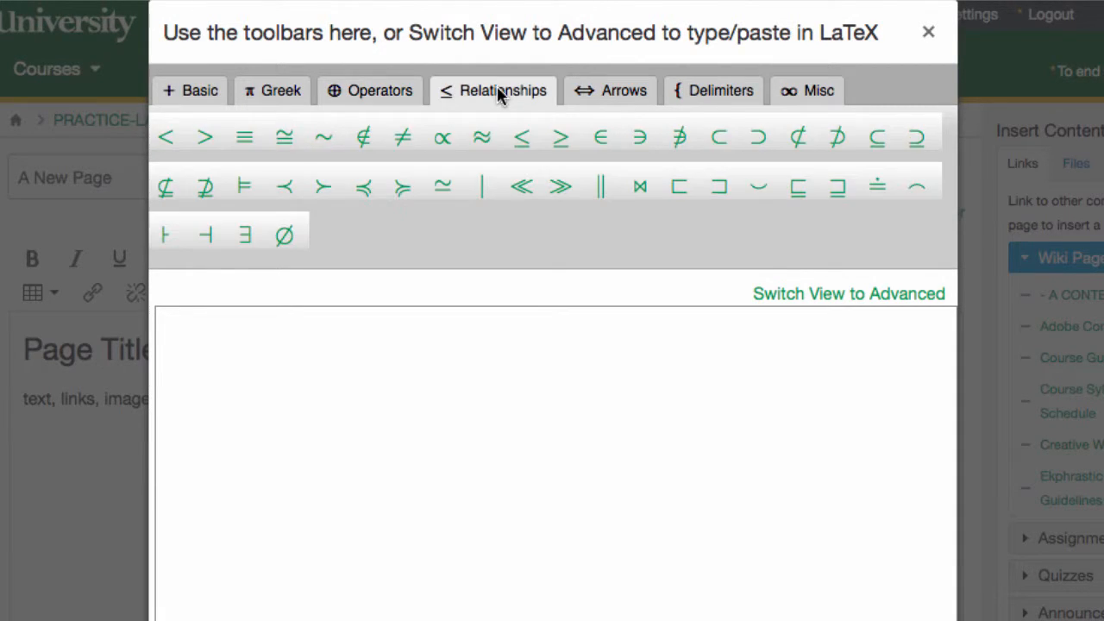
{"action": "left_click", "coordinate": [617, 91]}
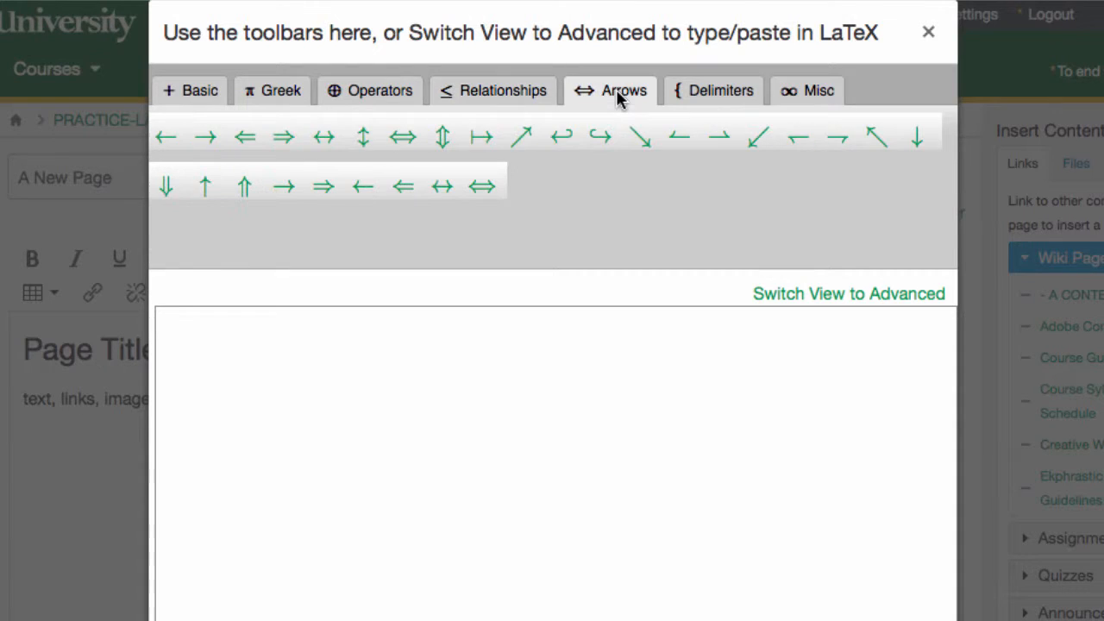
{"action": "left_click", "coordinate": [719, 94]}
{"action": "left_click", "coordinate": [820, 91]}
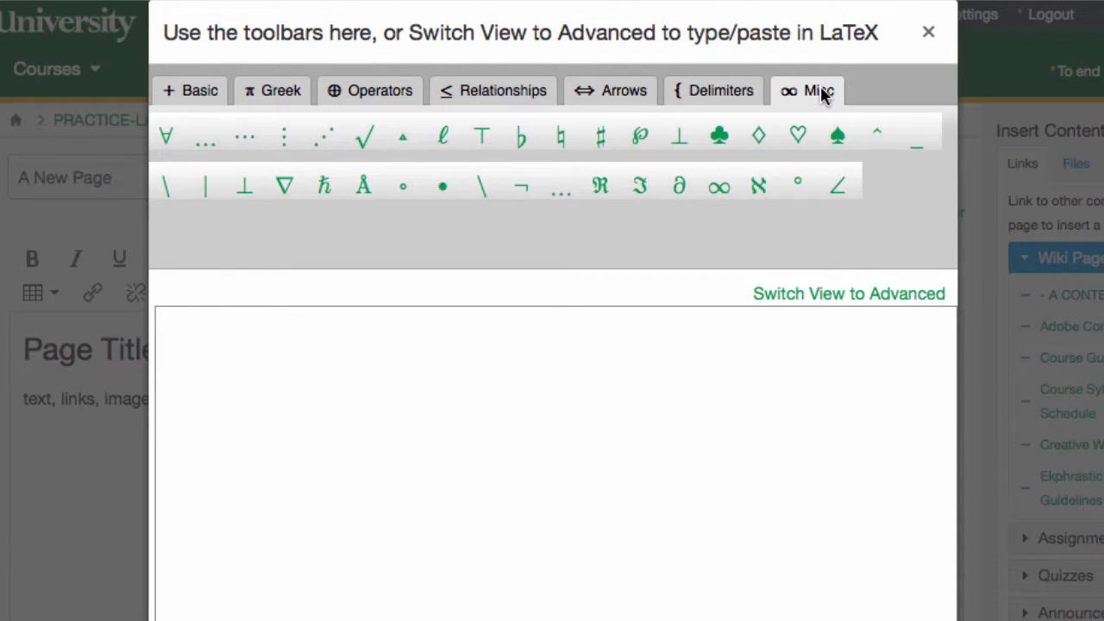
{"action": "left_click", "coordinate": [210, 95]}
{"action": "left_click", "coordinate": [929, 33]}
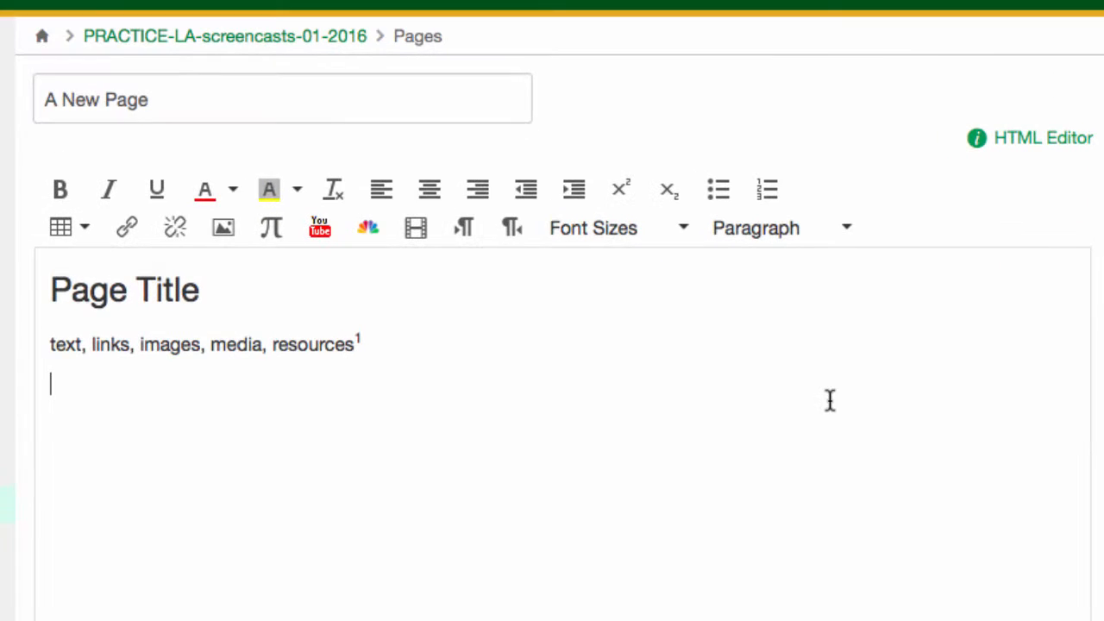
{"action": "left_click", "coordinate": [85, 229]}
{"action": "mouse_move", "coordinate": [173, 275]}
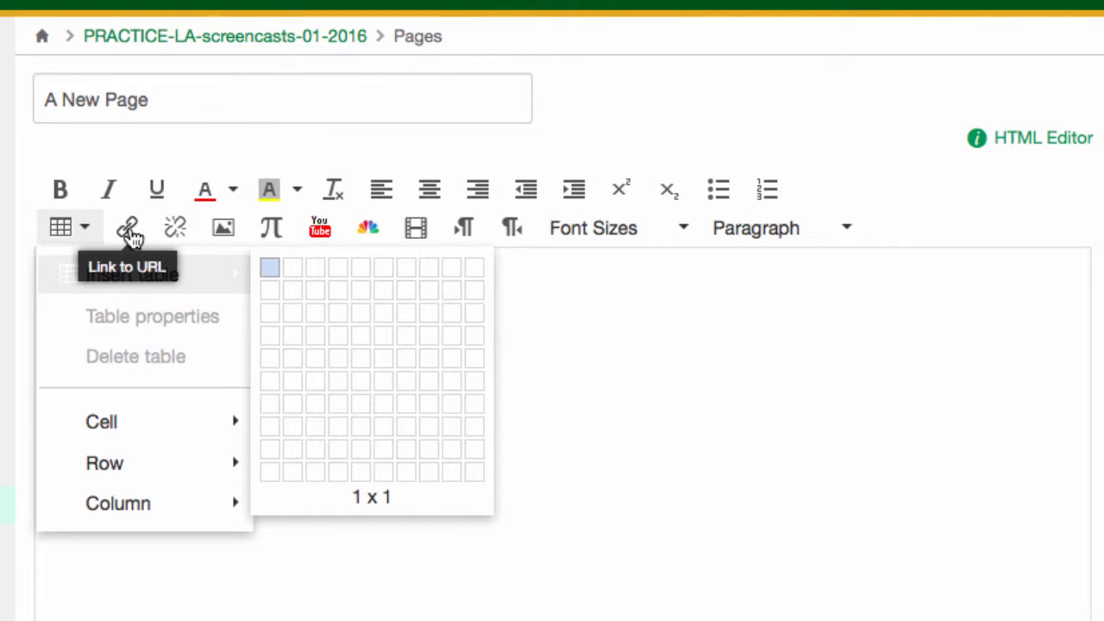
{"action": "left_click", "coordinate": [182, 238]}
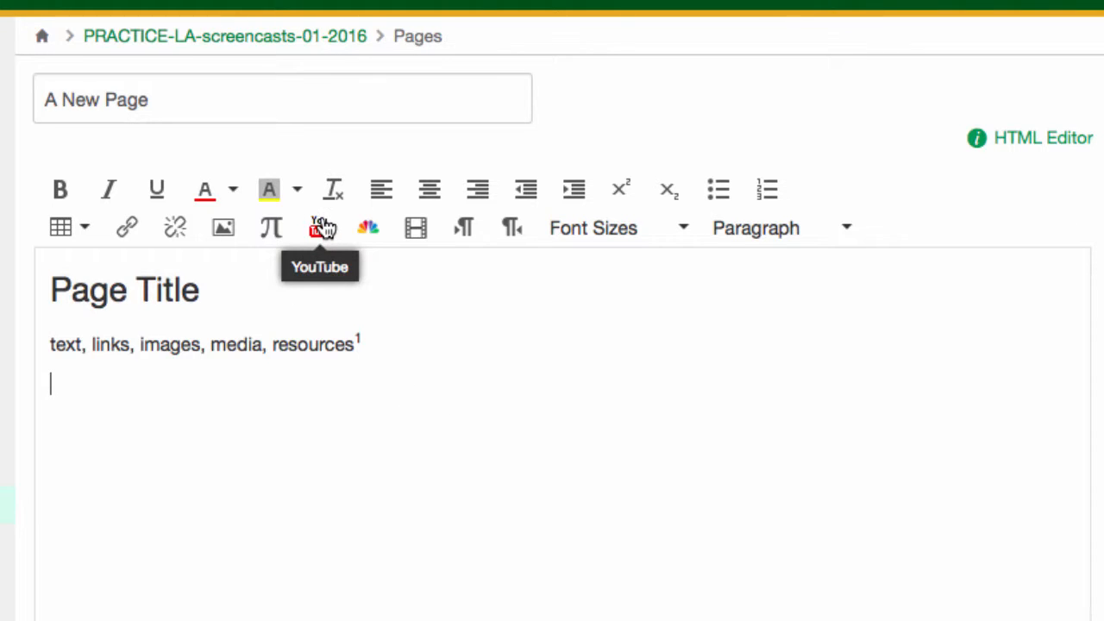
Search YouTube for "martin luther king" and embed the video Martin Luther King | "I Have A Dream" Speech in the page.
{"action": "left_click", "coordinate": [320, 228]}
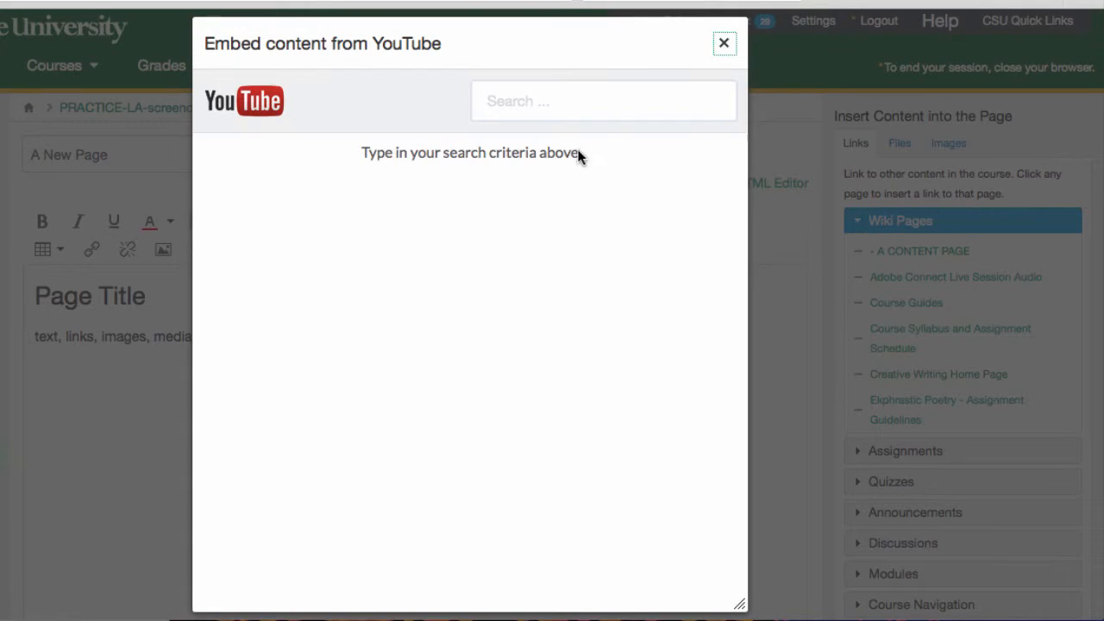
{"action": "left_click", "coordinate": [557, 101]}
{"action": "type", "text": "martin luther king"}
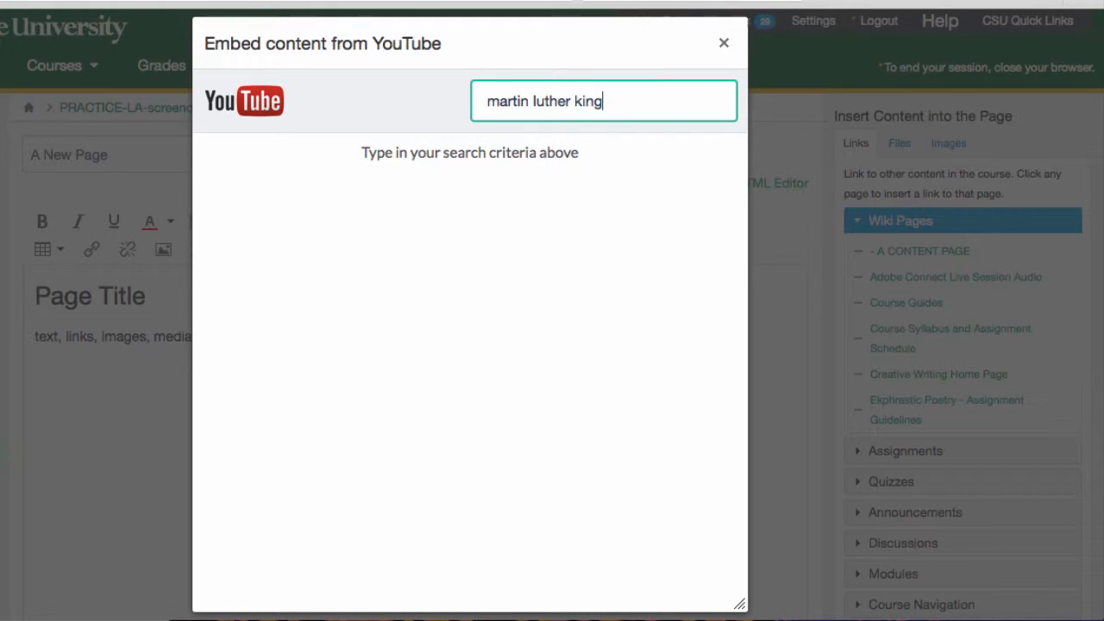
{"action": "key", "text": "Return"}
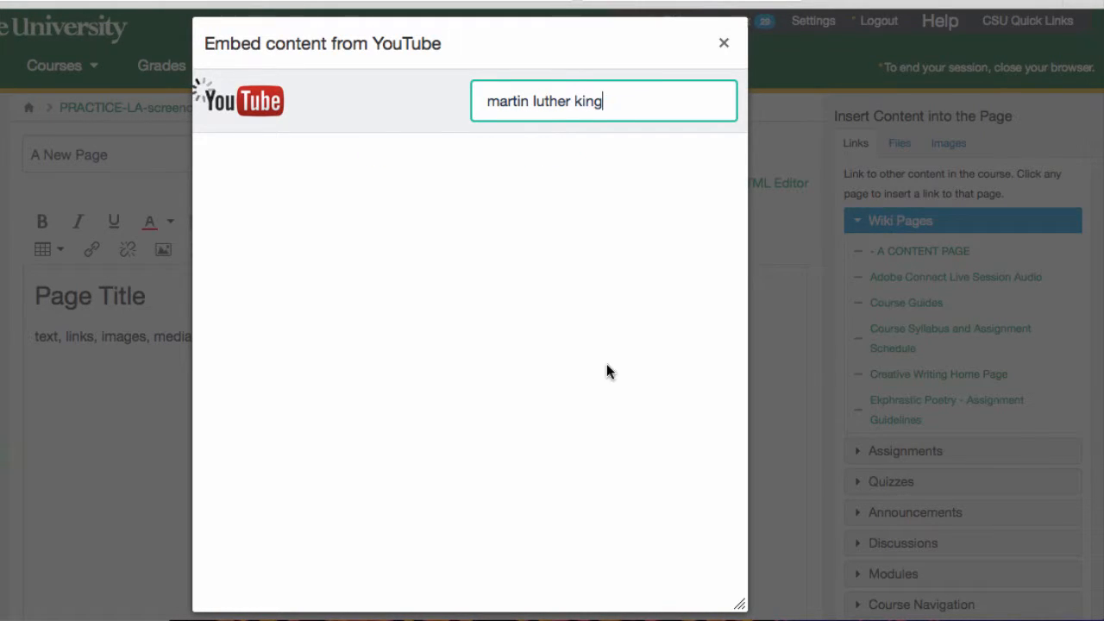
{"action": "scroll", "coordinate": [617, 442], "scroll_direction": "down", "scroll_amount": 5}
{"action": "scroll", "coordinate": [617, 442], "scroll_direction": "down", "scroll_amount": 20}
{"action": "scroll", "coordinate": [618, 441], "scroll_direction": "down", "scroll_amount": 5}
{"action": "left_click", "coordinate": [684, 414]}
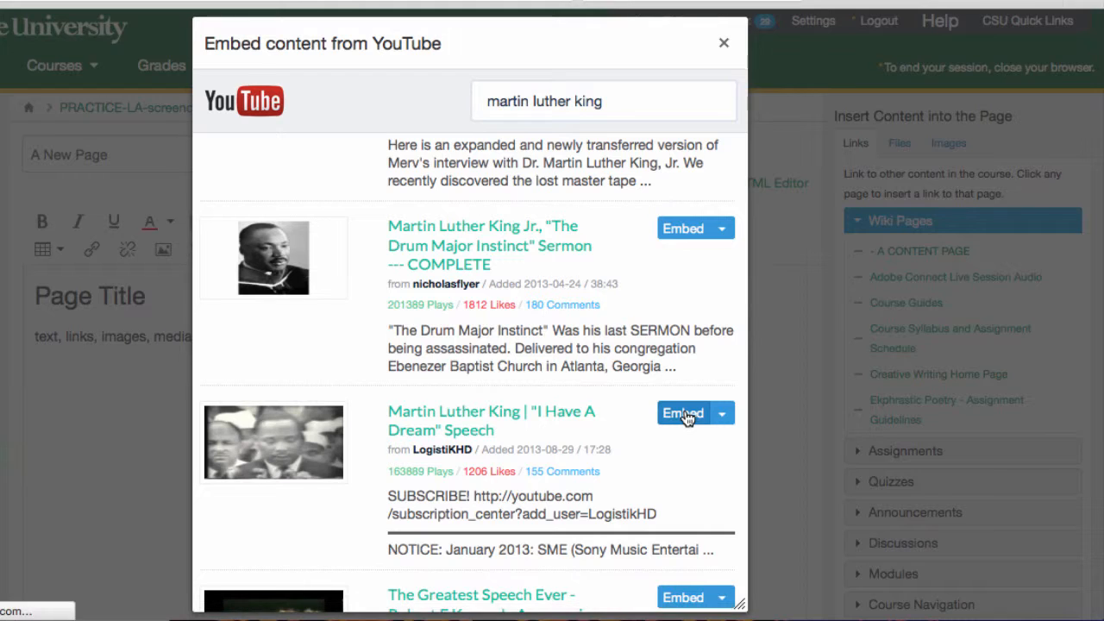
Save the page without publishing it and look over the saved page with its embedded video.
{"action": "scroll", "coordinate": [789, 550], "scroll_direction": "down", "scroll_amount": 4}
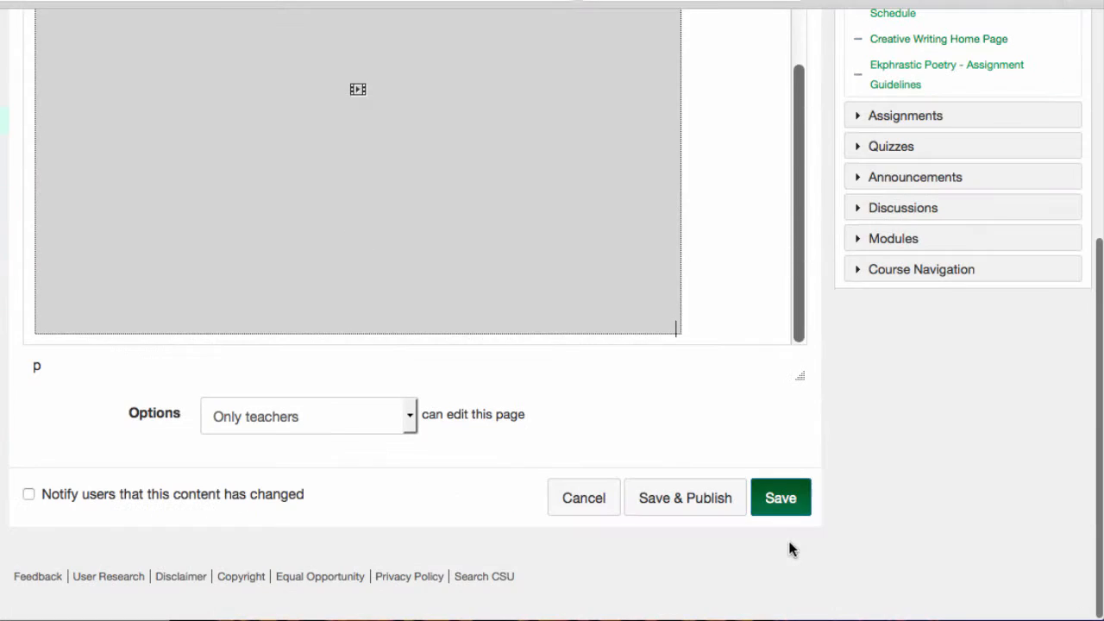
{"action": "left_click", "coordinate": [781, 498]}
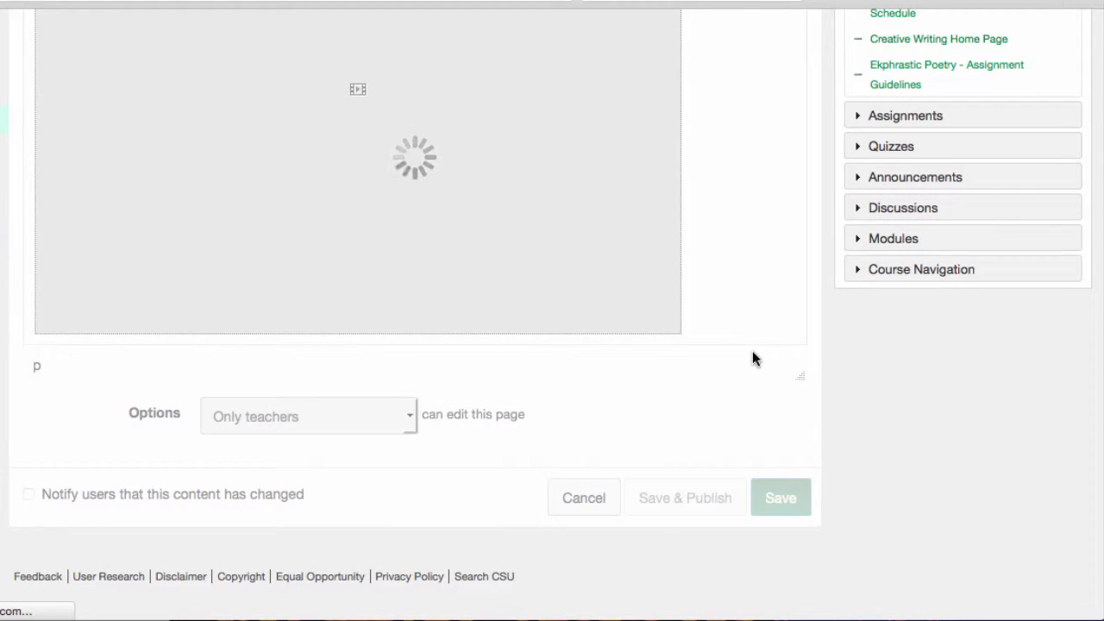
{"action": "scroll", "coordinate": [762, 396], "scroll_direction": "down", "scroll_amount": 5}
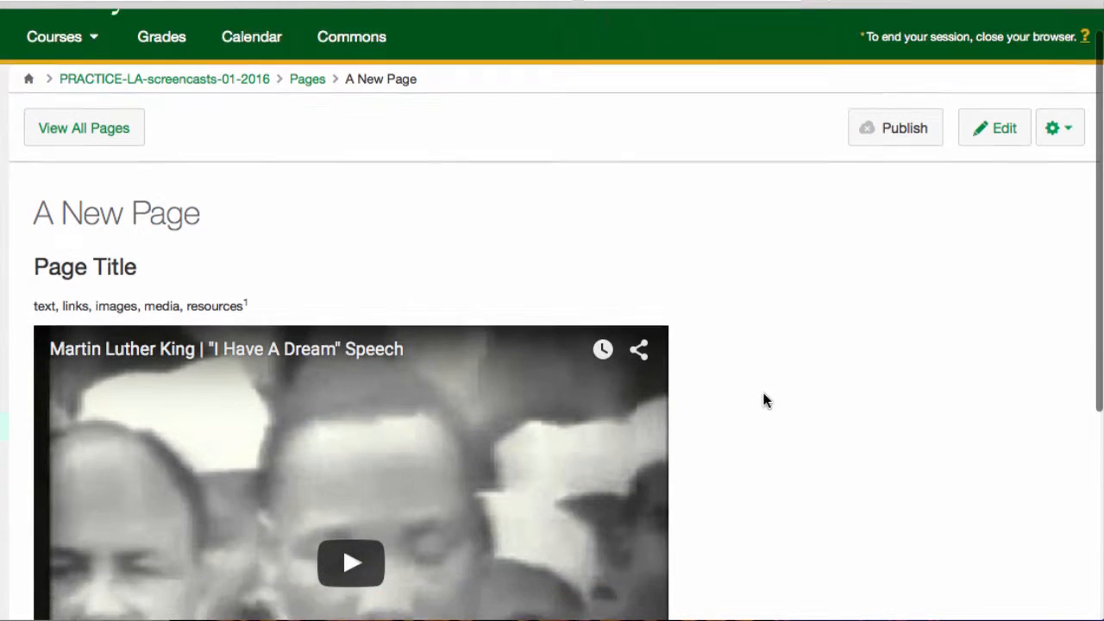
{"action": "scroll", "coordinate": [764, 400], "scroll_direction": "up", "scroll_amount": 5}
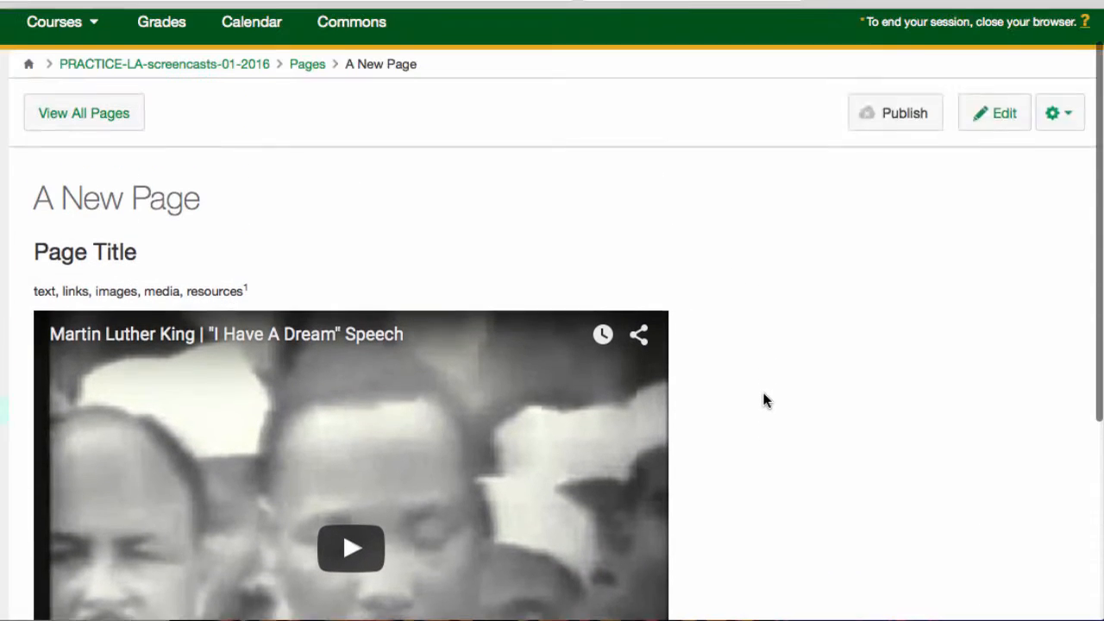
Reopen the page for editing and insert a link to the Course Syllabus and Assignment Schedule wiki page below the video.
{"action": "left_click", "coordinate": [997, 162]}
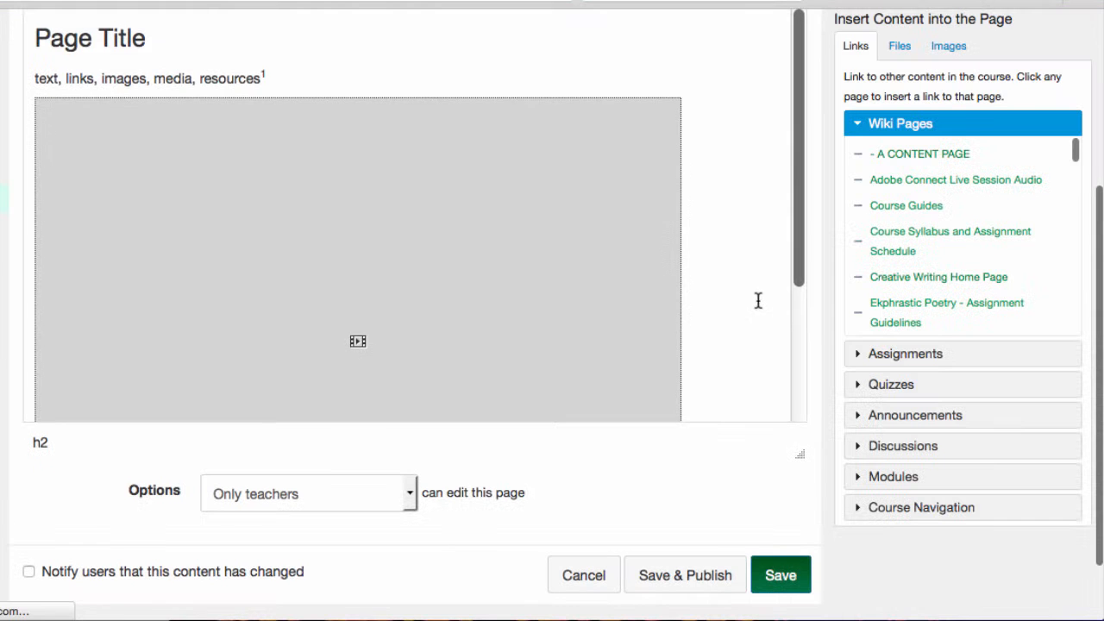
{"action": "scroll", "coordinate": [747, 311], "scroll_direction": "down", "scroll_amount": 2}
{"action": "left_click", "coordinate": [742, 363]}
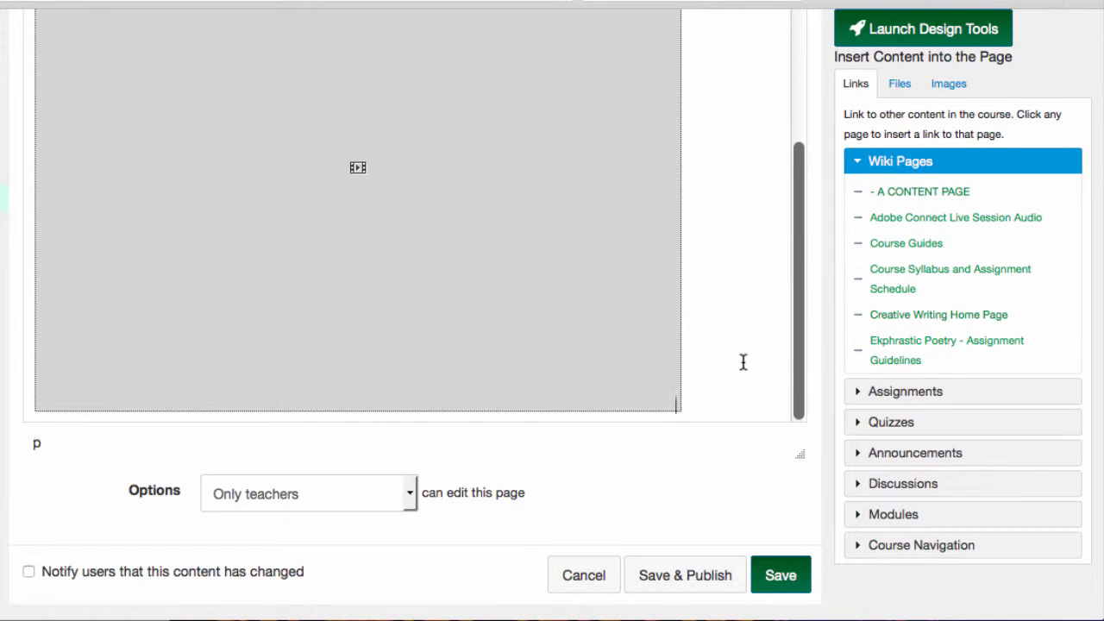
{"action": "scroll", "coordinate": [741, 367], "scroll_direction": "down", "scroll_amount": 1}
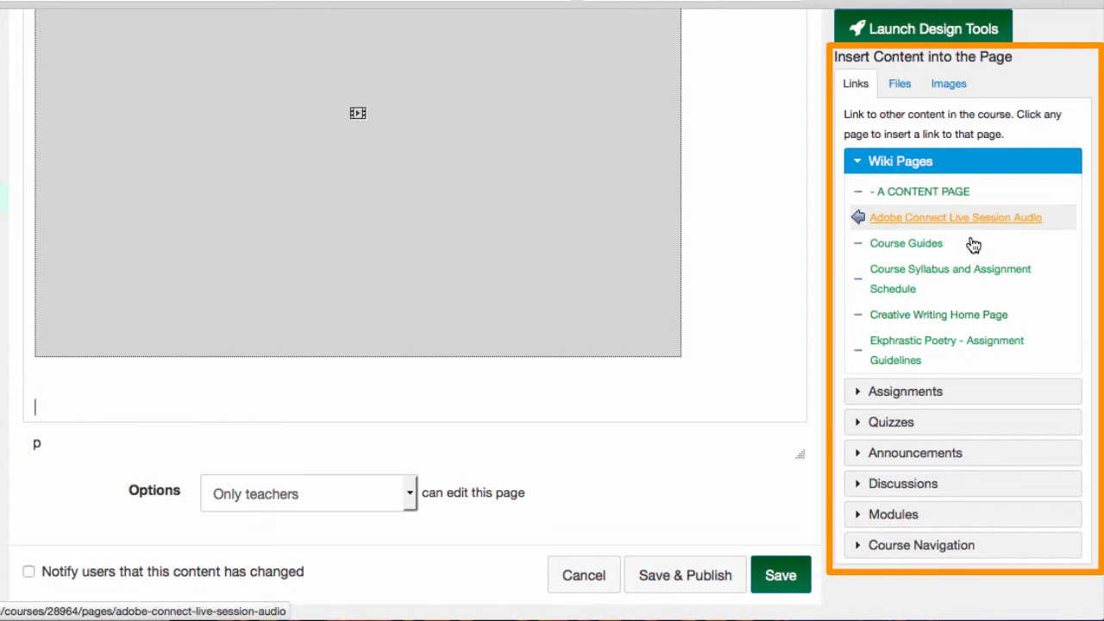
{"action": "left_click", "coordinate": [962, 280]}
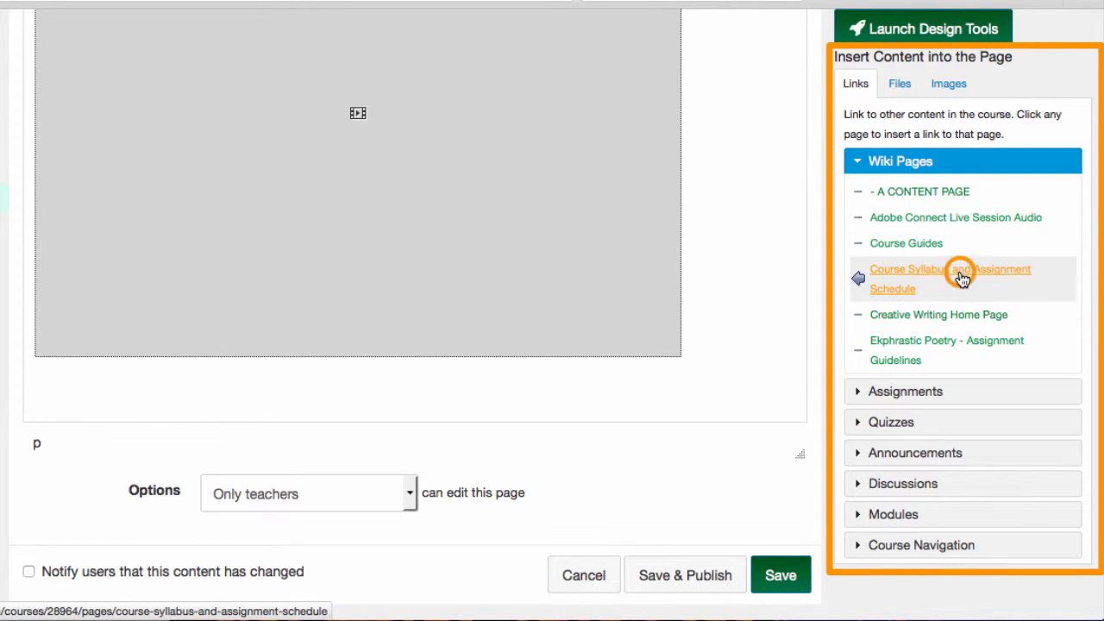
{"action": "key", "text": "Return"}
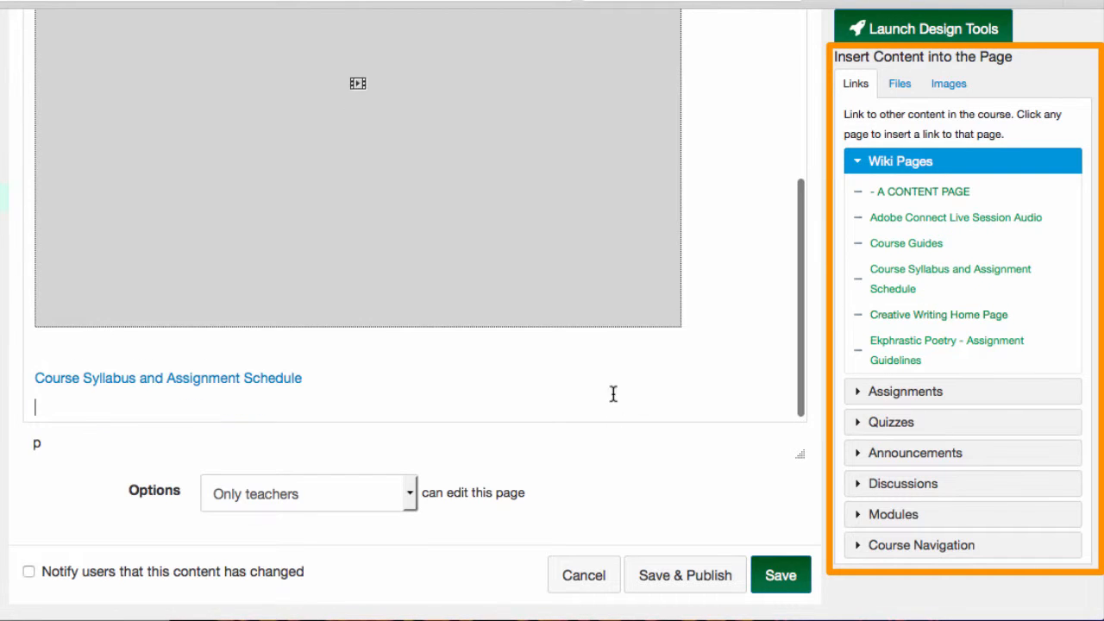
Look through the course link categories and insert links to the Announcement List and Discussions Index below the syllabus link.
{"action": "left_click", "coordinate": [906, 424]}
{"action": "left_click", "coordinate": [906, 452]}
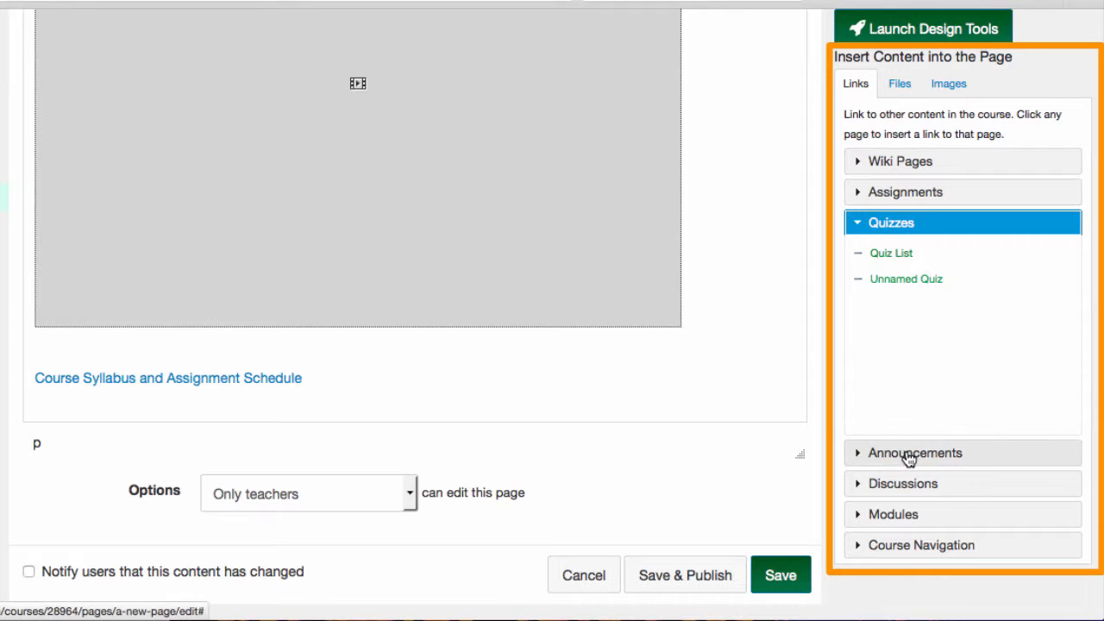
{"action": "left_click", "coordinate": [906, 481]}
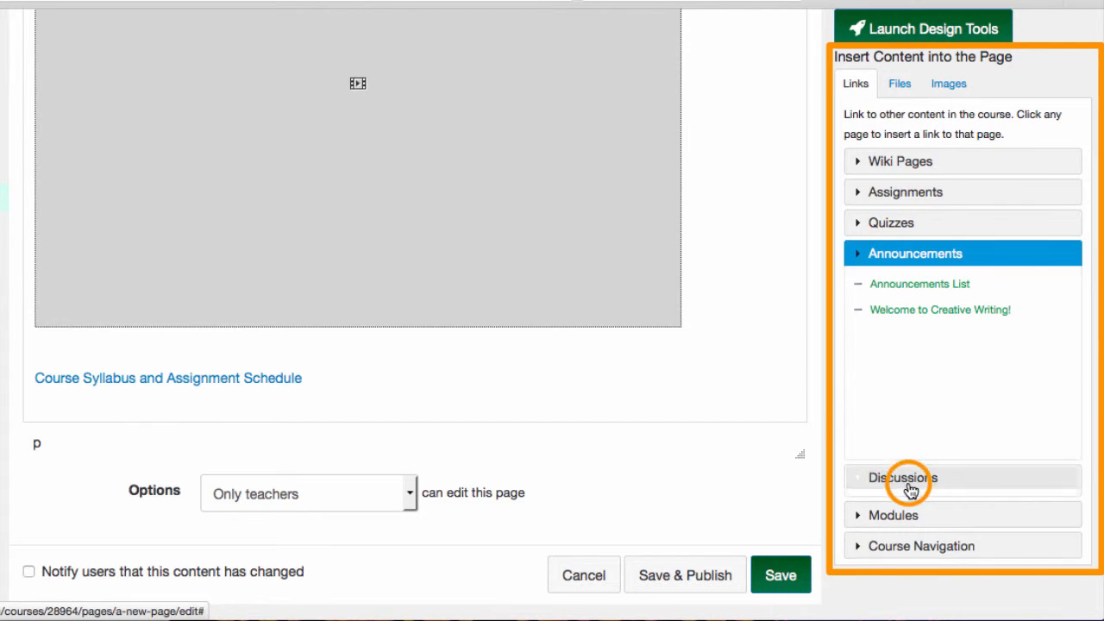
{"action": "left_click", "coordinate": [910, 515]}
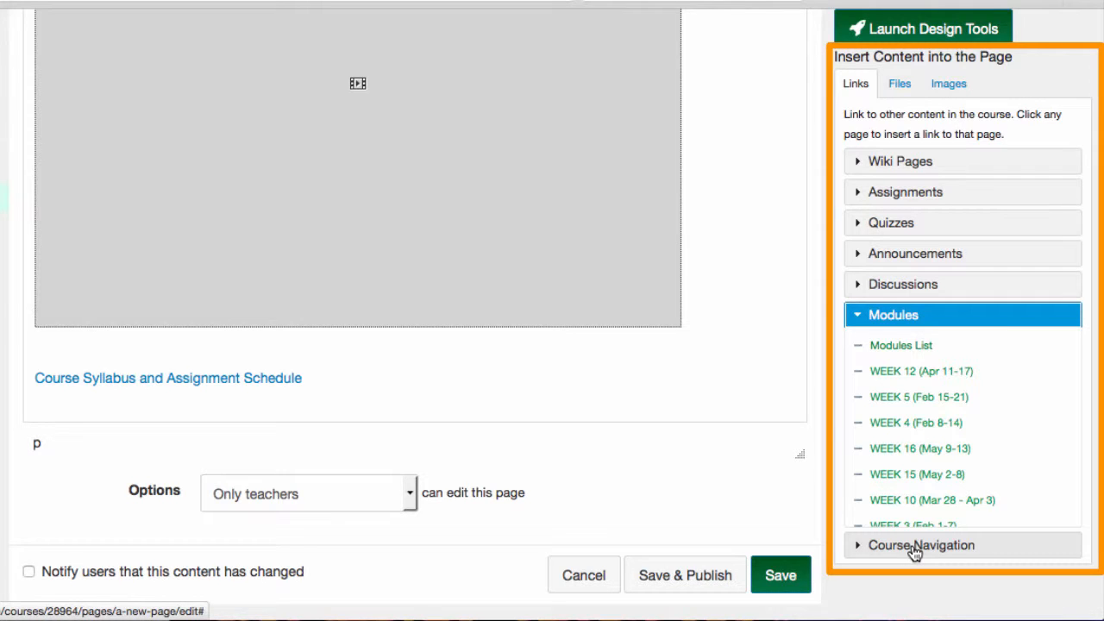
{"action": "left_click", "coordinate": [947, 546]}
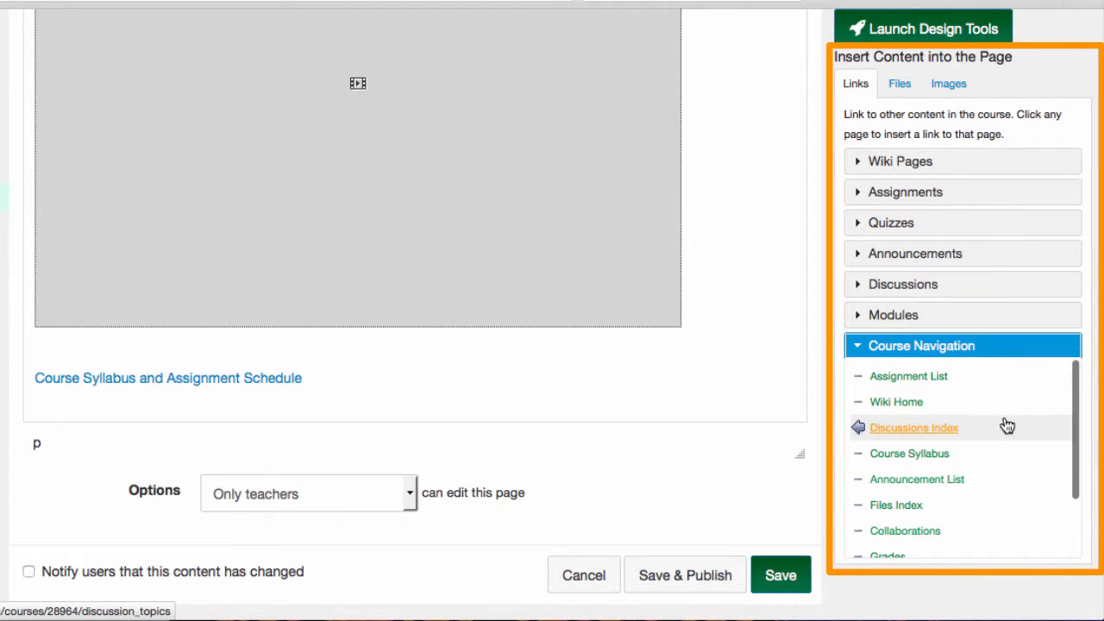
{"action": "scroll", "coordinate": [1005, 426], "scroll_direction": "down", "scroll_amount": 2}
{"action": "scroll", "coordinate": [998, 426], "scroll_direction": "up", "scroll_amount": 1}
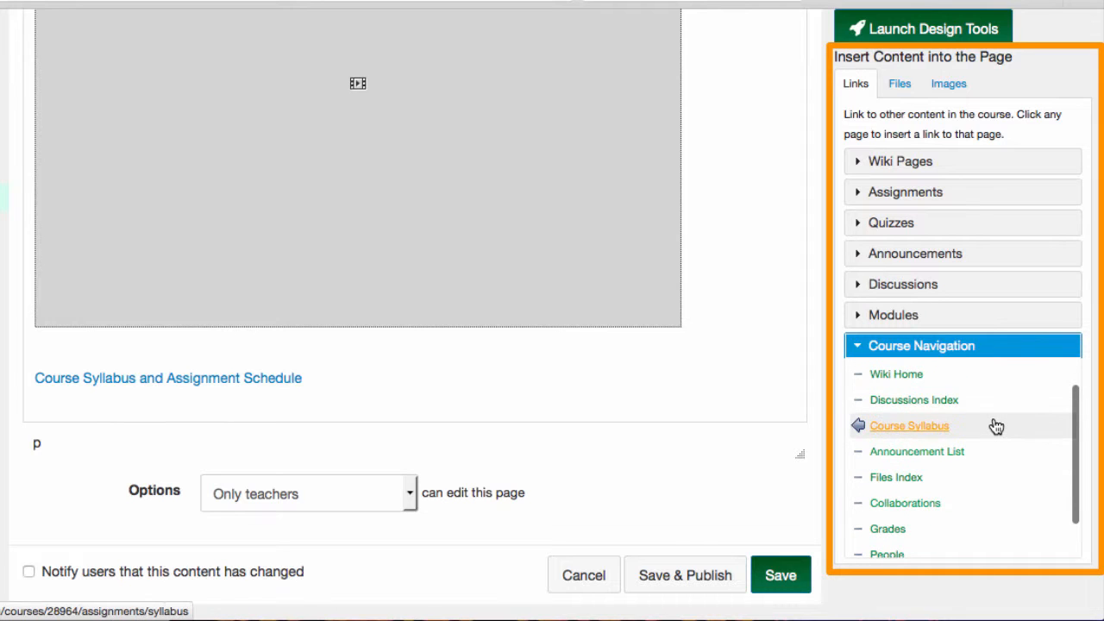
{"action": "scroll", "coordinate": [996, 426], "scroll_direction": "up", "scroll_amount": 1}
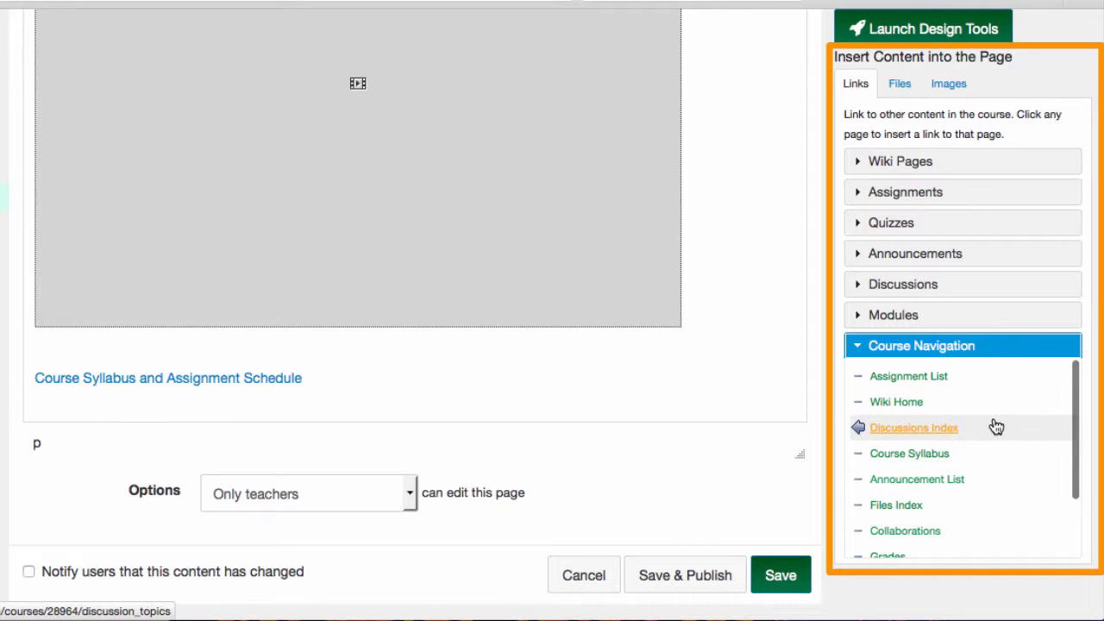
{"action": "left_click", "coordinate": [977, 486]}
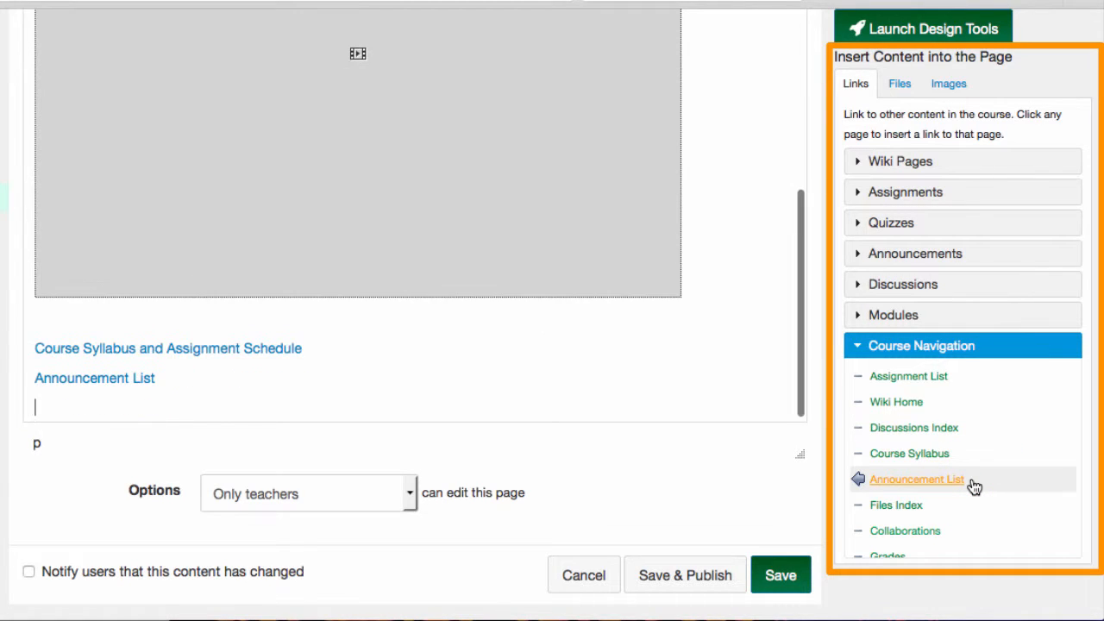
{"action": "left_click", "coordinate": [940, 427]}
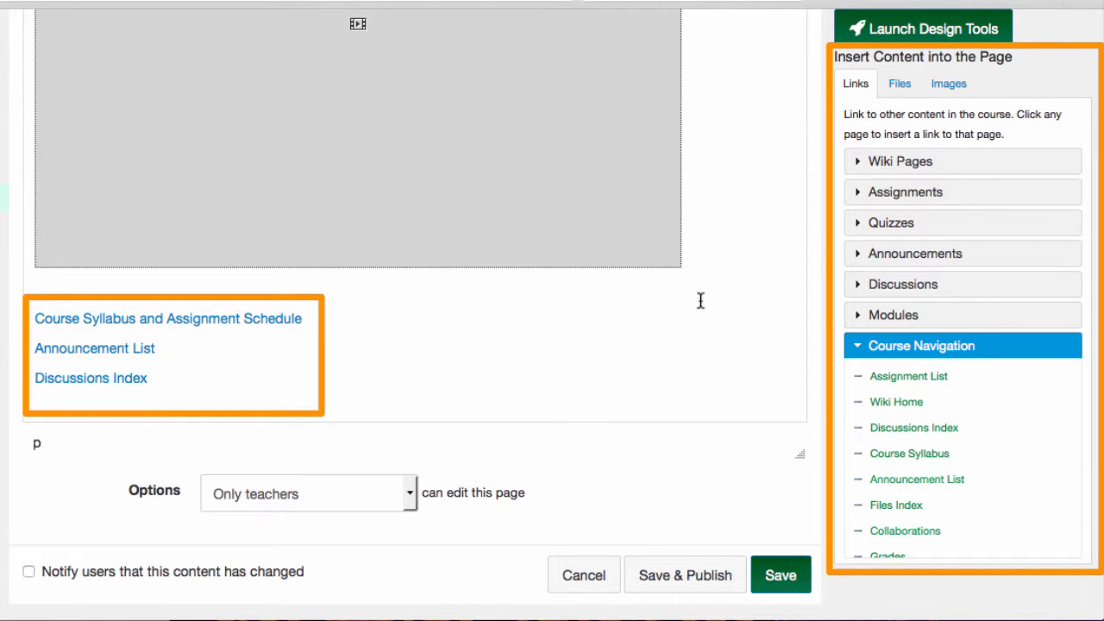
Insert a download link to ABC123-CreativeWriting.pdf from the course files and start a new line below it.
{"action": "left_click", "coordinate": [900, 84]}
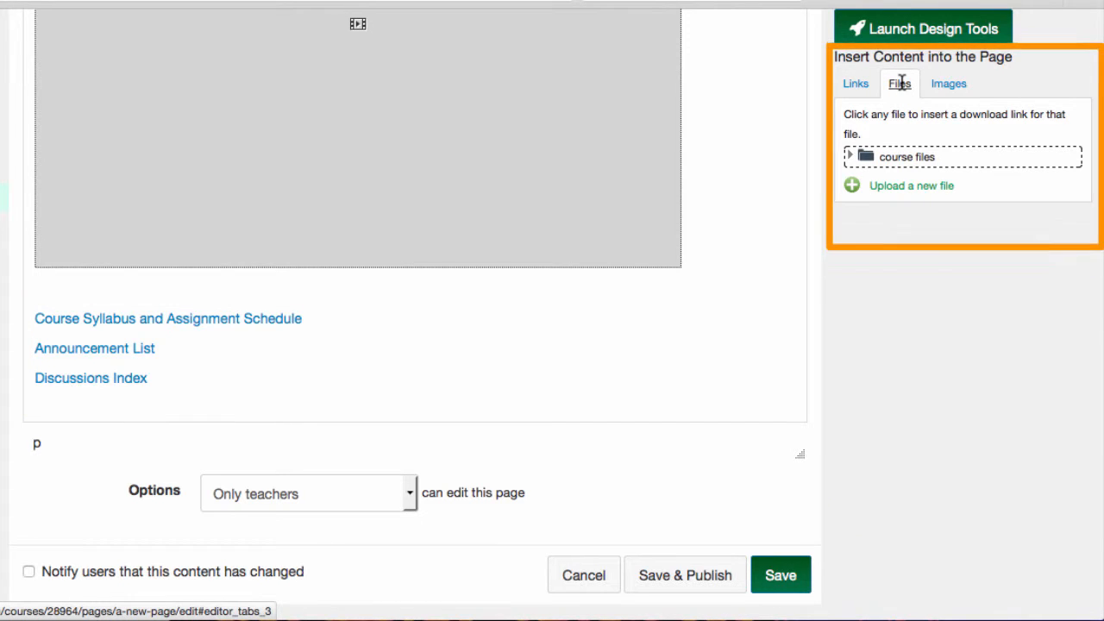
{"action": "left_click", "coordinate": [851, 157]}
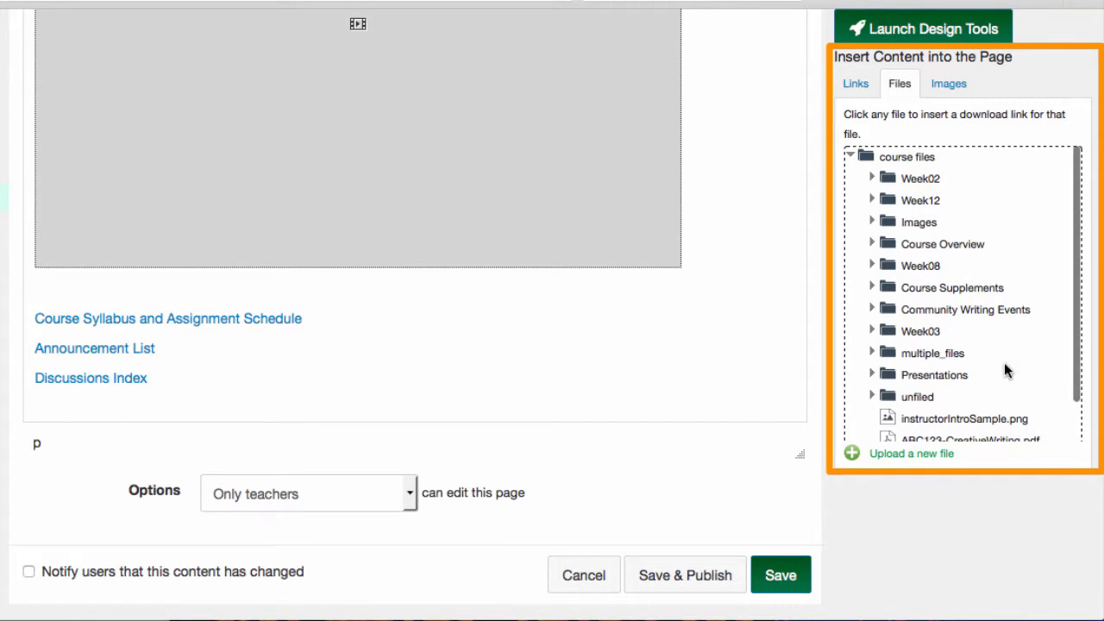
{"action": "scroll", "coordinate": [1004, 371], "scroll_direction": "down", "scroll_amount": 1}
{"action": "left_click", "coordinate": [1007, 403]}
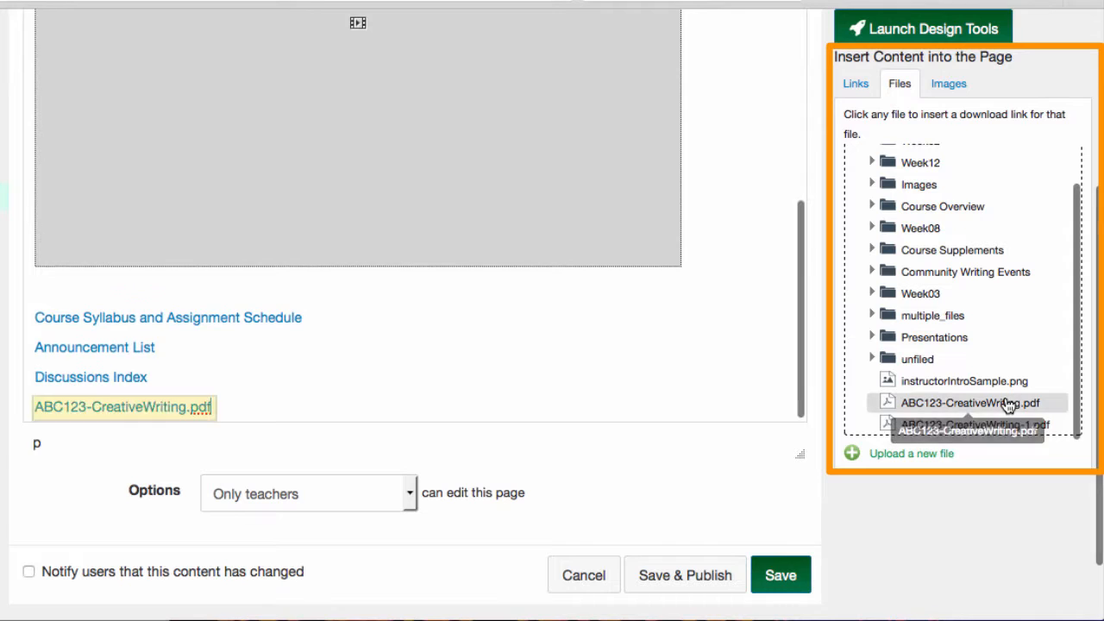
{"action": "key", "text": "Return"}
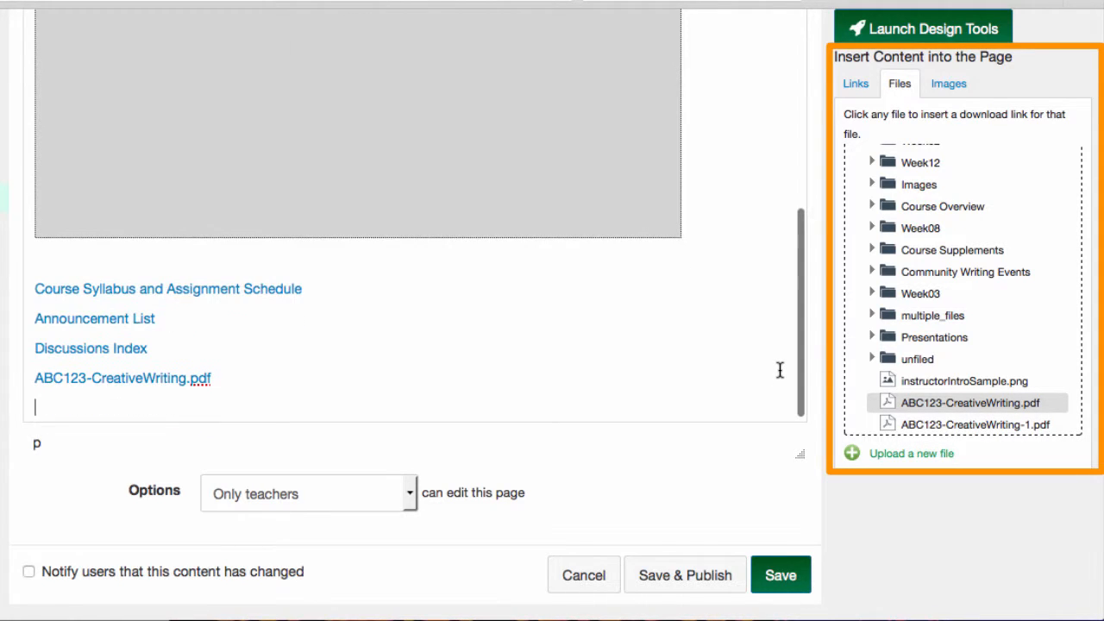
Upload YouSeeU Session.docx to the course files folder so it is linked in the page, and start a new line below it.
{"action": "left_click", "coordinate": [938, 455]}
{"action": "scroll", "coordinate": [938, 458], "scroll_direction": "down", "scroll_amount": 5}
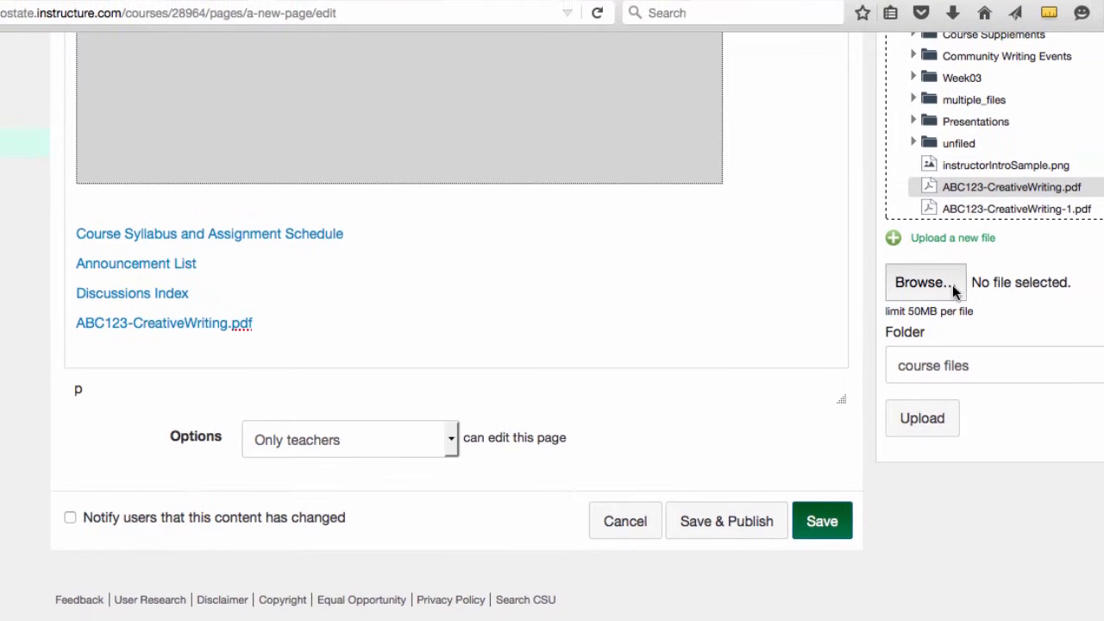
{"action": "left_click", "coordinate": [892, 259]}
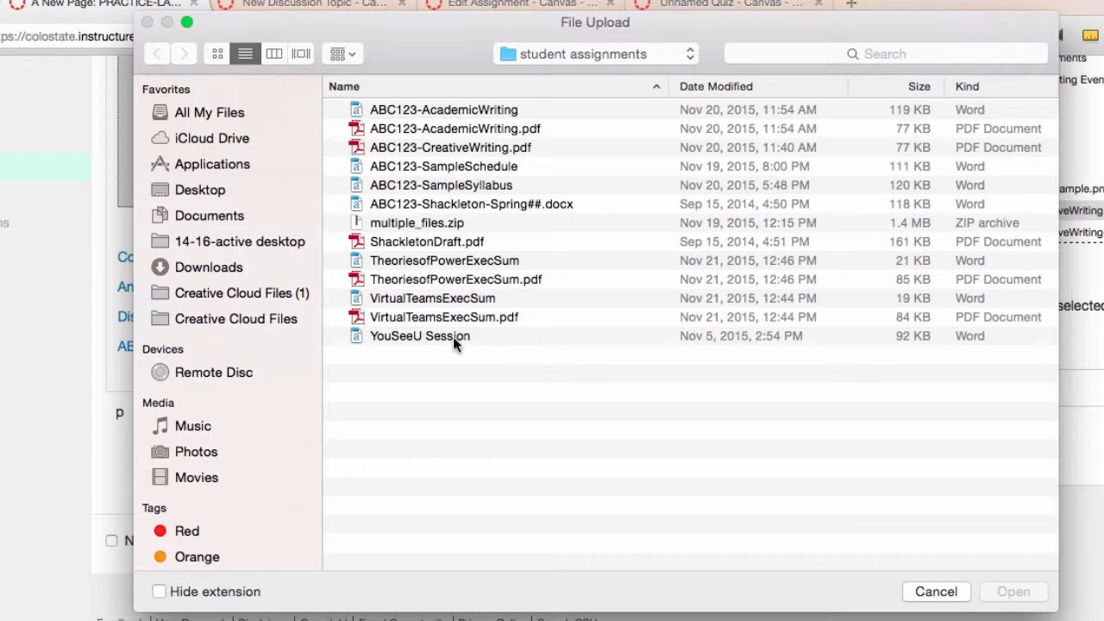
{"action": "left_click", "coordinate": [452, 336]}
{"action": "left_click", "coordinate": [1016, 592]}
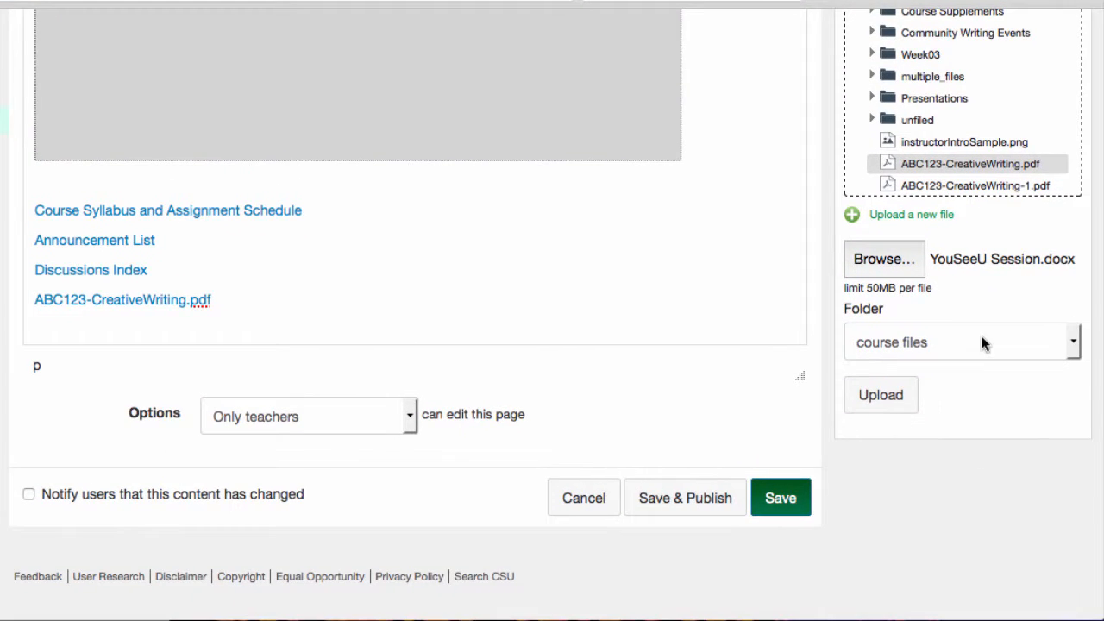
{"action": "left_click", "coordinate": [1072, 343]}
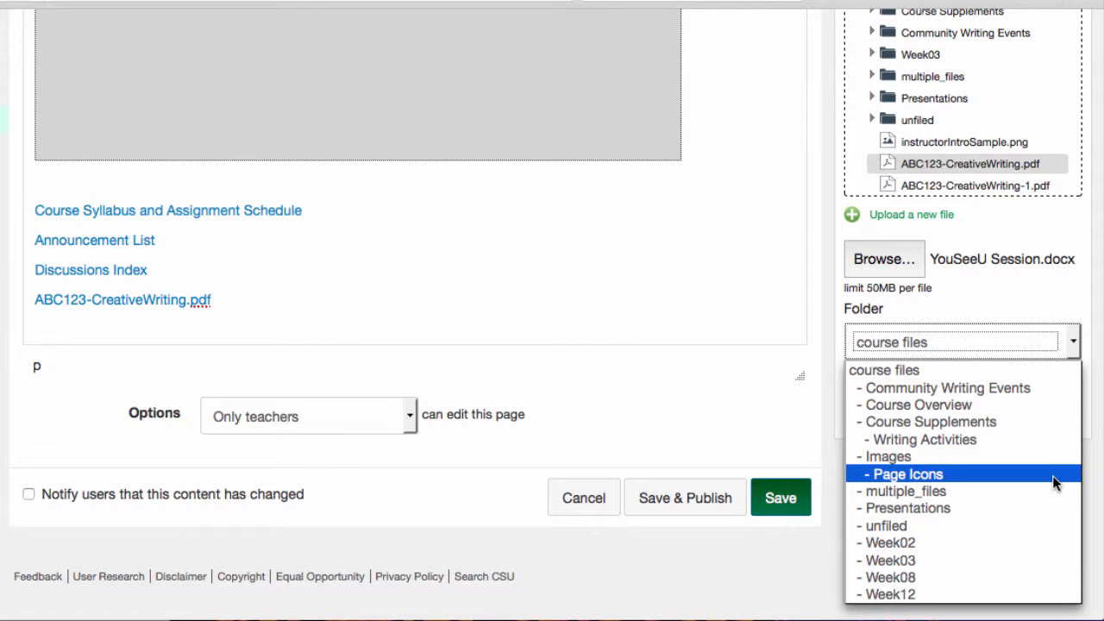
{"action": "left_click", "coordinate": [1022, 370]}
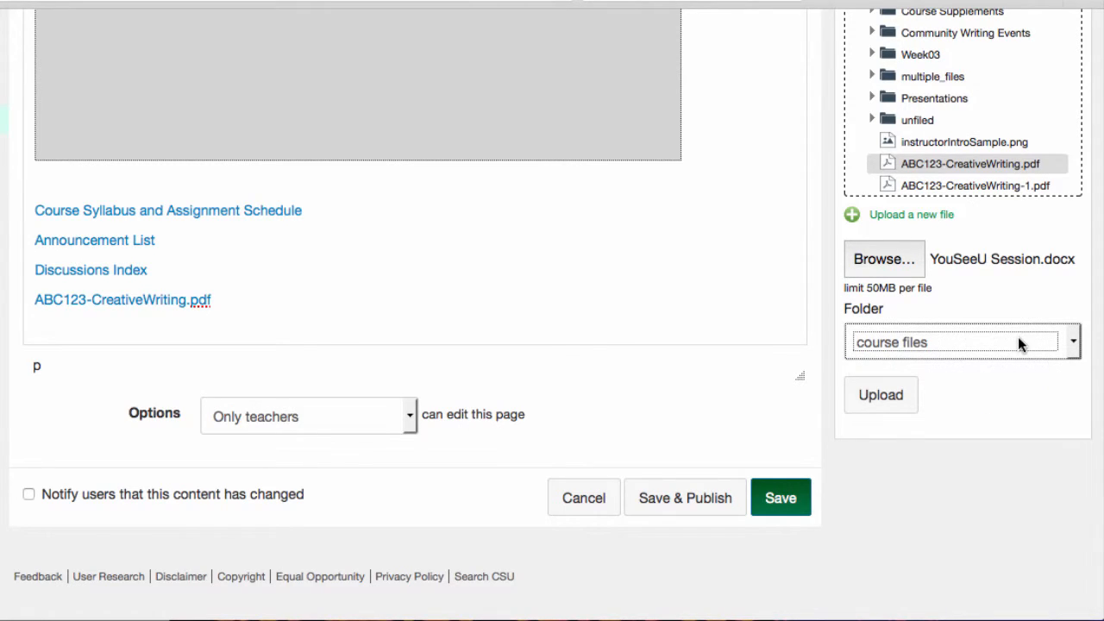
{"action": "left_click", "coordinate": [890, 402]}
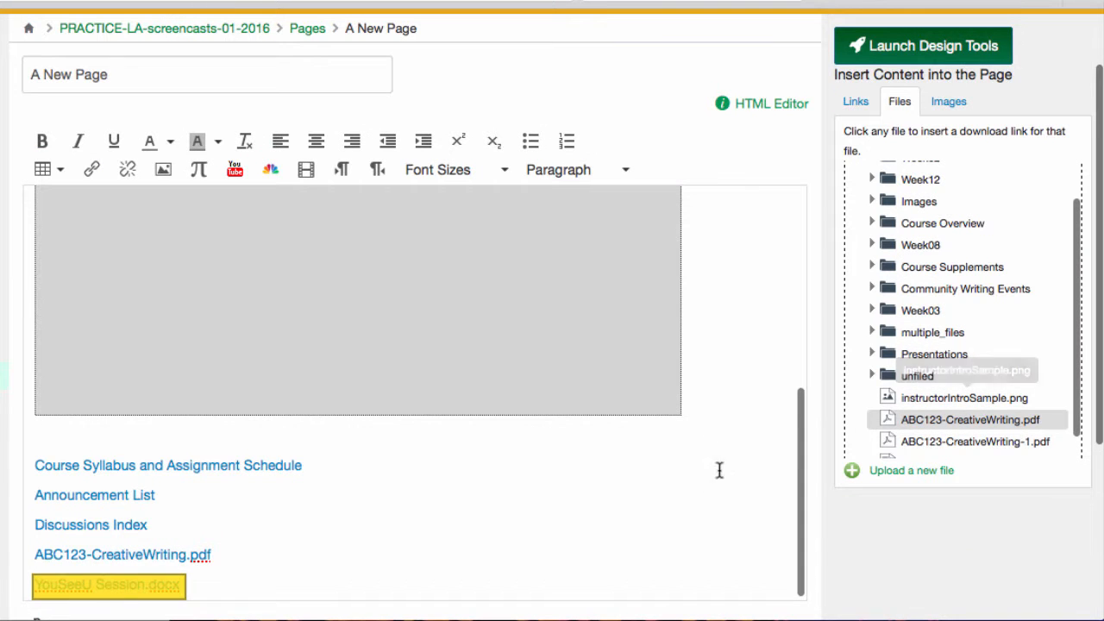
{"action": "scroll", "coordinate": [709, 511], "scroll_direction": "down", "scroll_amount": 2}
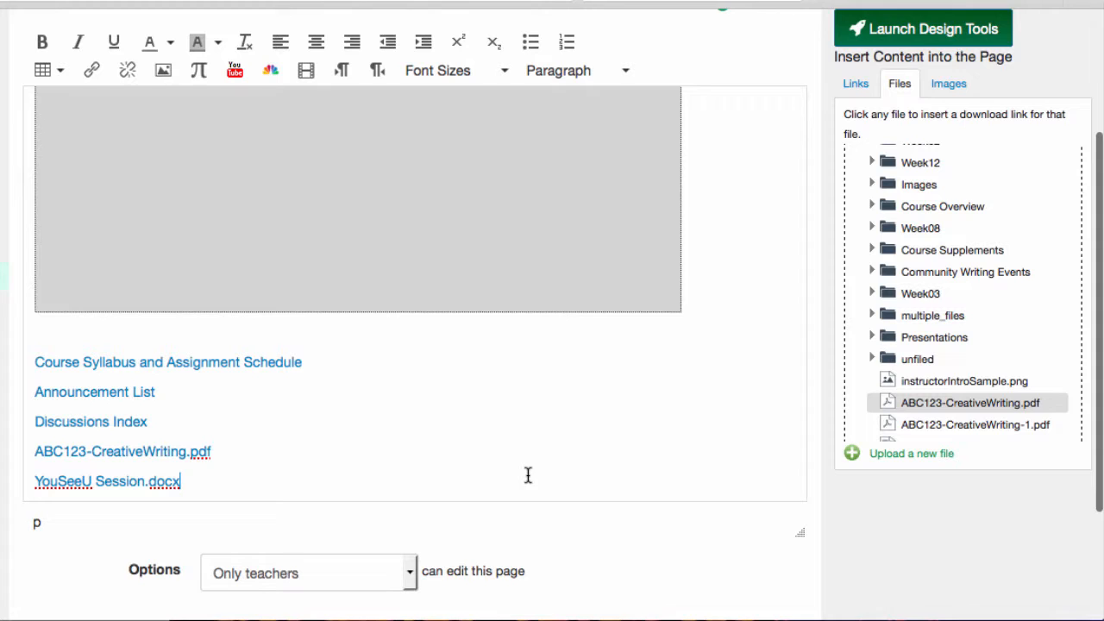
{"action": "key", "text": "Return"}
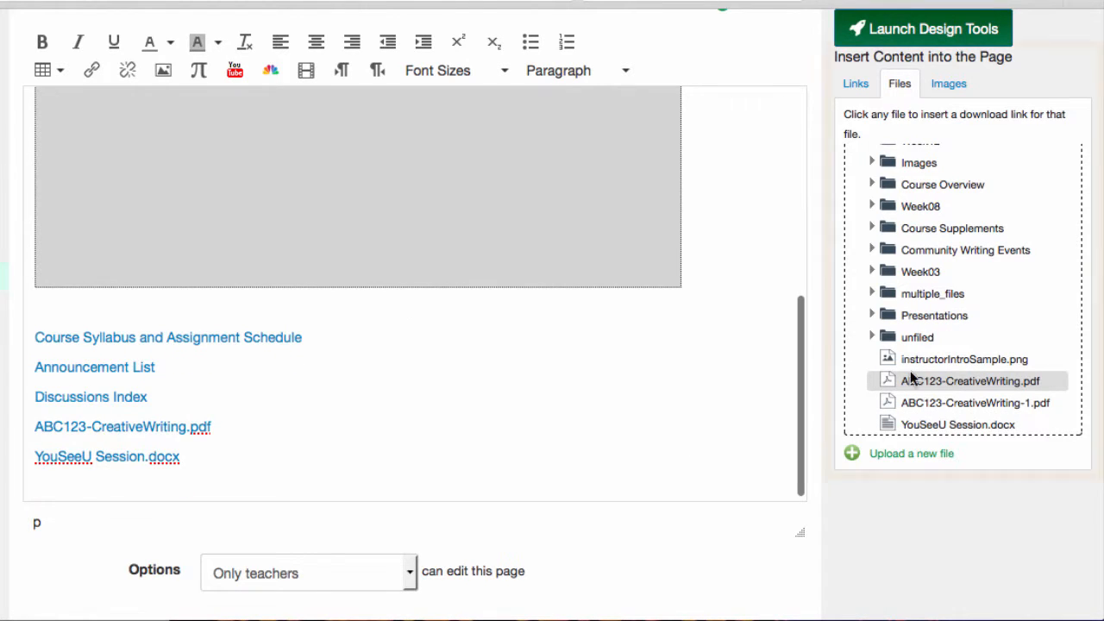
Embed the course image icon-directions150.png below the file links.
{"action": "left_click", "coordinate": [949, 84]}
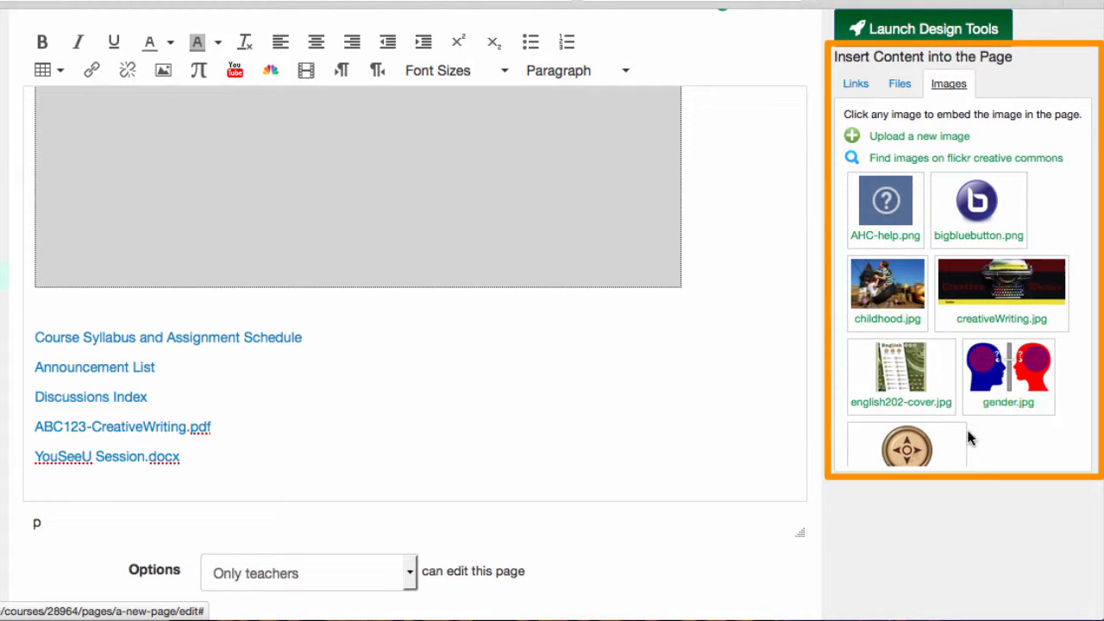
{"action": "scroll", "coordinate": [1006, 435], "scroll_direction": "down", "scroll_amount": 2}
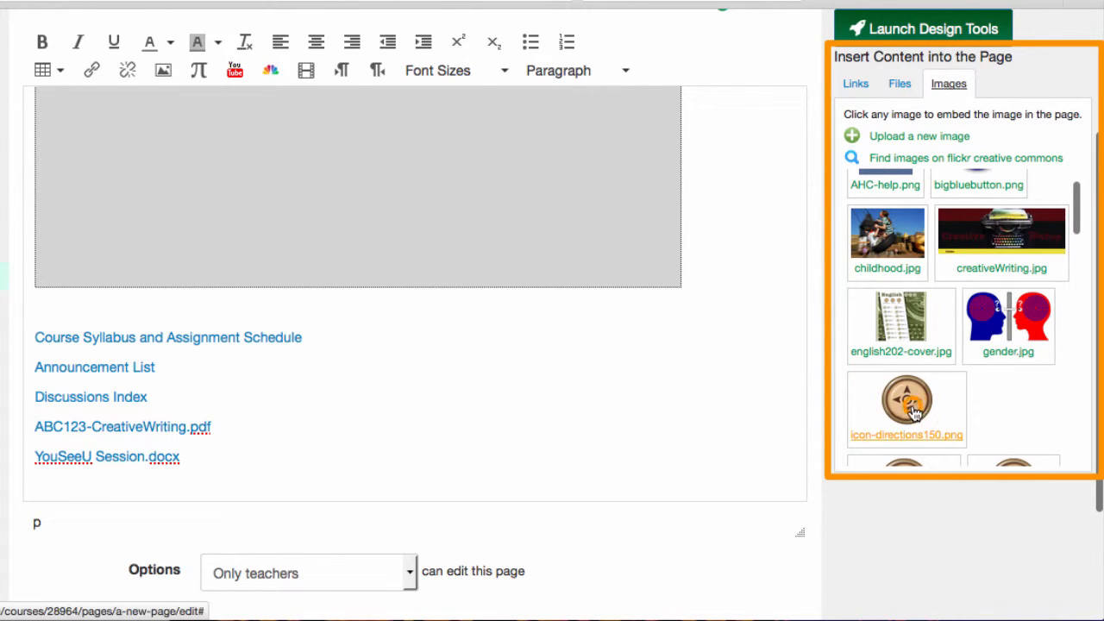
{"action": "left_click", "coordinate": [914, 414]}
{"action": "scroll", "coordinate": [646, 384], "scroll_direction": "down", "scroll_amount": 3}
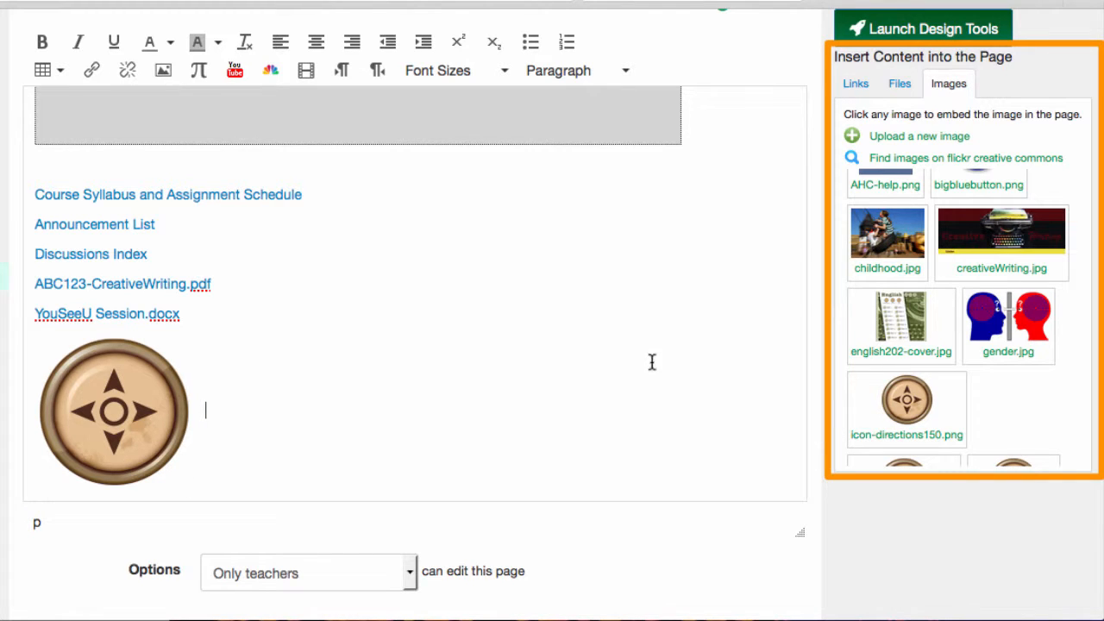
{"action": "left_click", "coordinate": [934, 140]}
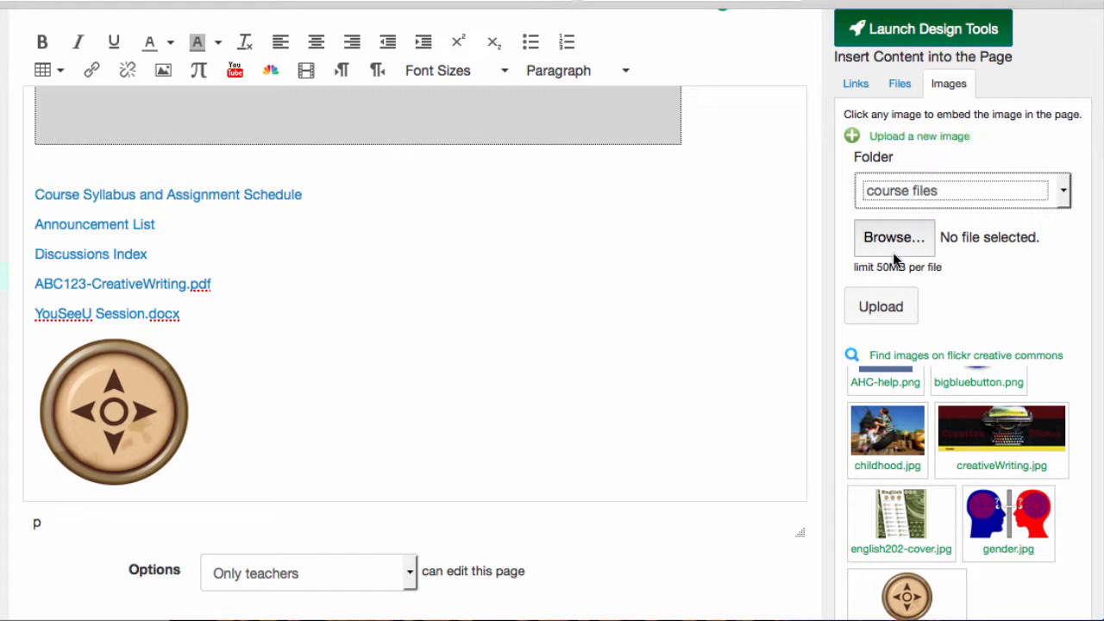
{"action": "left_click", "coordinate": [893, 241]}
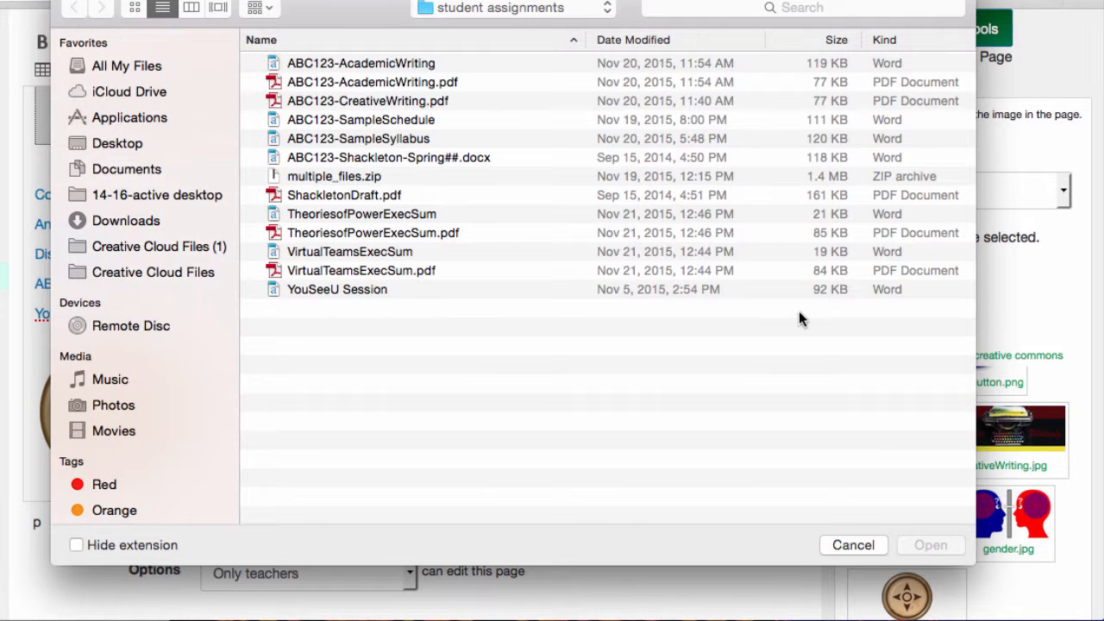
{"action": "left_click", "coordinate": [851, 543]}
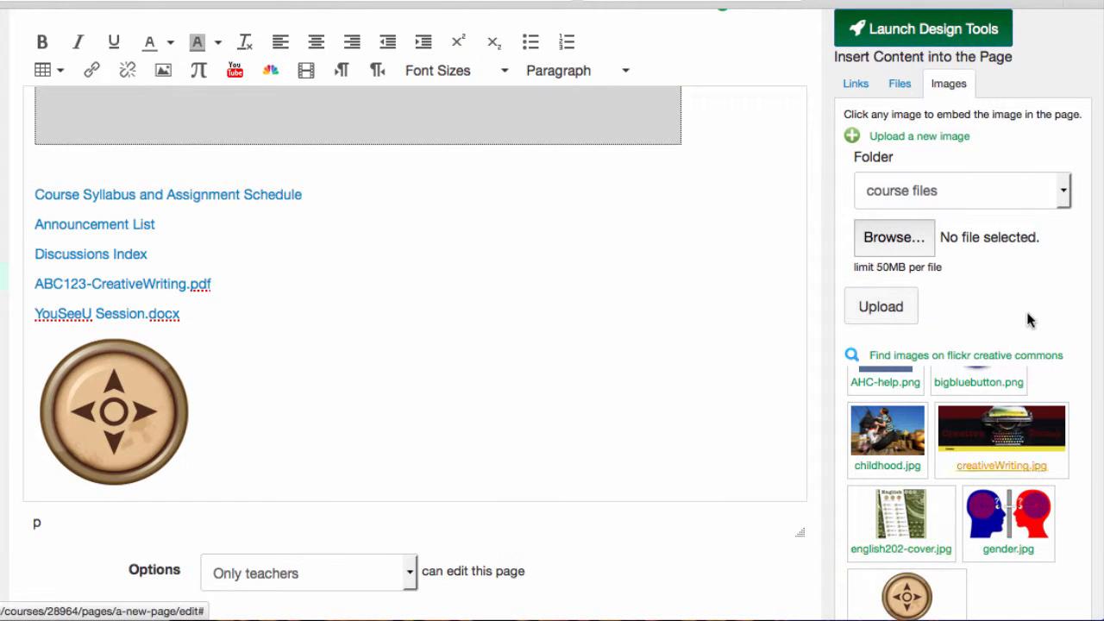
Search Flickr Creative Commons for "map france" and embed the first image beside the compass icon.
{"action": "scroll", "coordinate": [1035, 308], "scroll_direction": "down", "scroll_amount": 2}
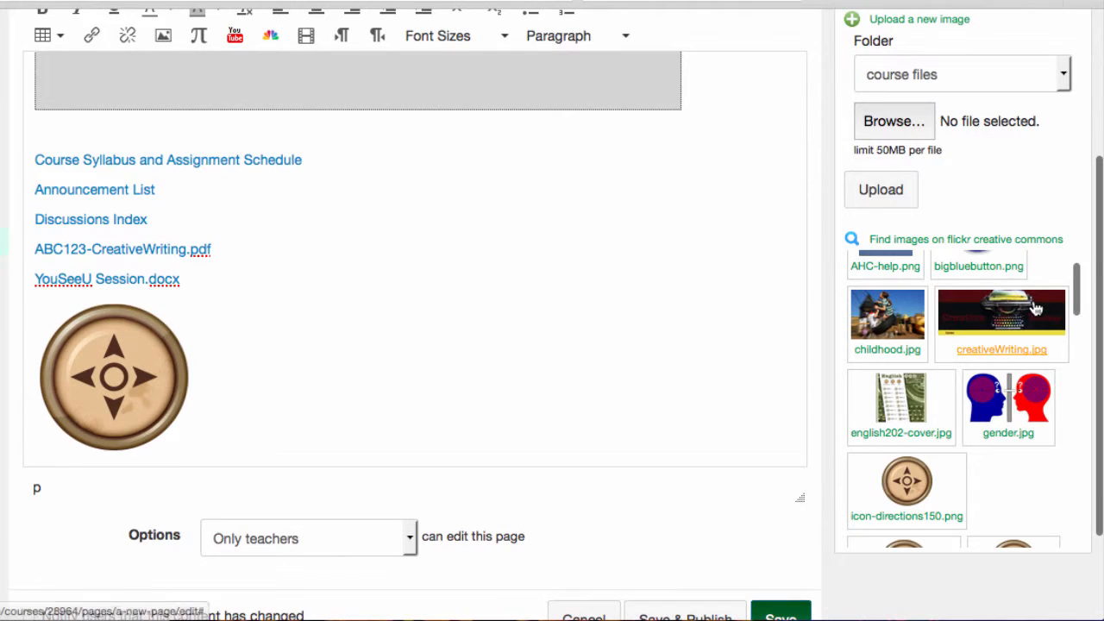
{"action": "left_click", "coordinate": [1024, 244]}
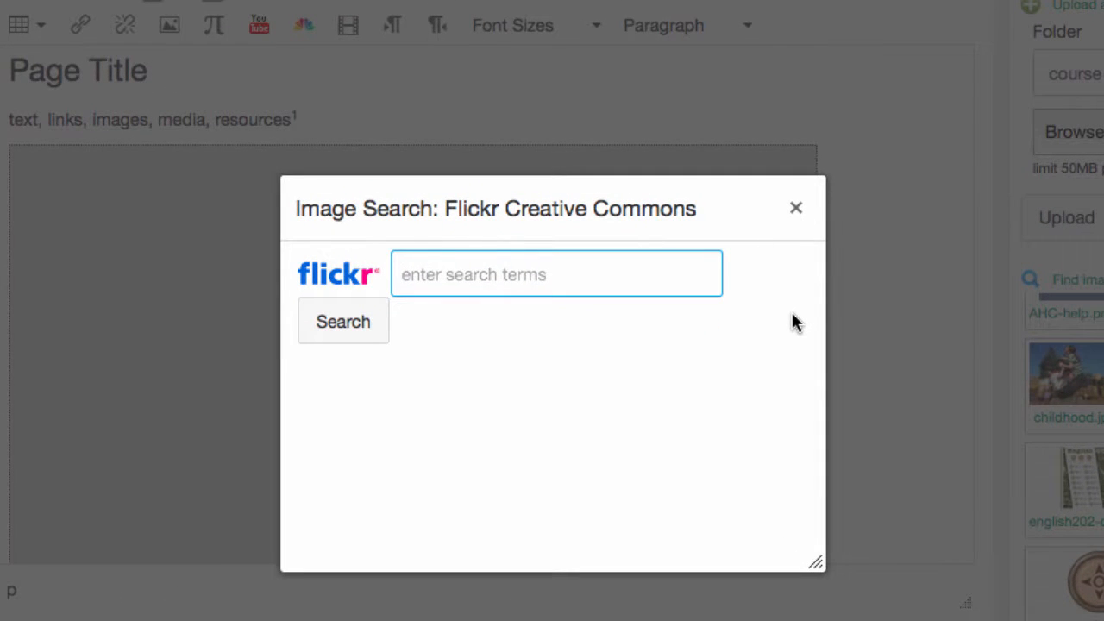
{"action": "type", "text": "ma"}
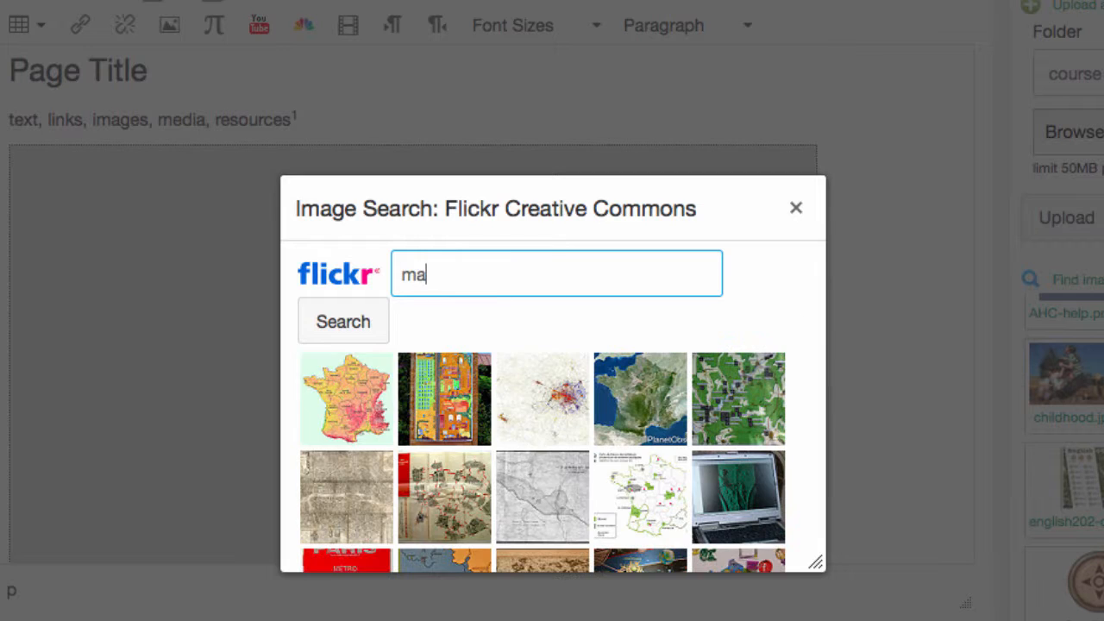
{"action": "type", "text": "p france"}
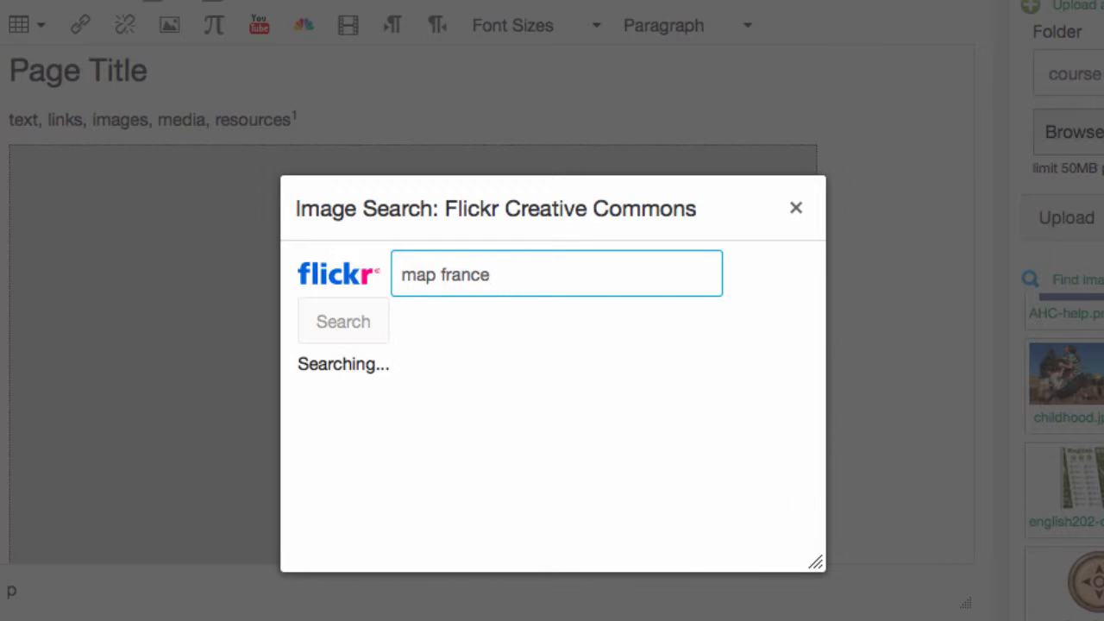
{"action": "left_click", "coordinate": [351, 411]}
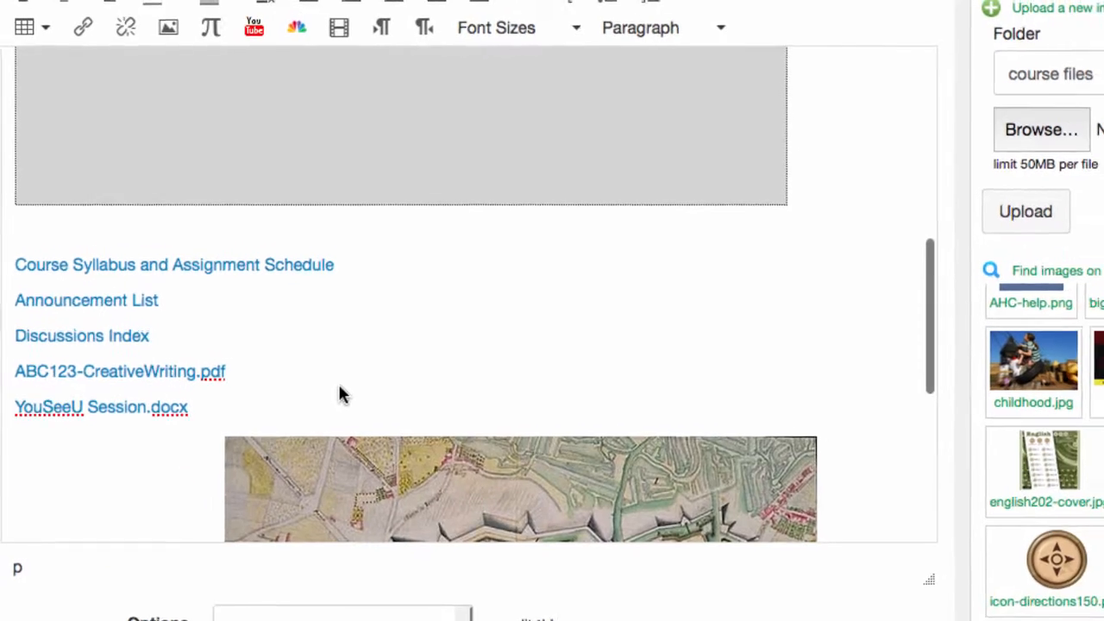
{"action": "scroll", "coordinate": [431, 325], "scroll_direction": "down", "scroll_amount": 3}
{"action": "scroll", "coordinate": [427, 329], "scroll_direction": "down", "scroll_amount": 1}
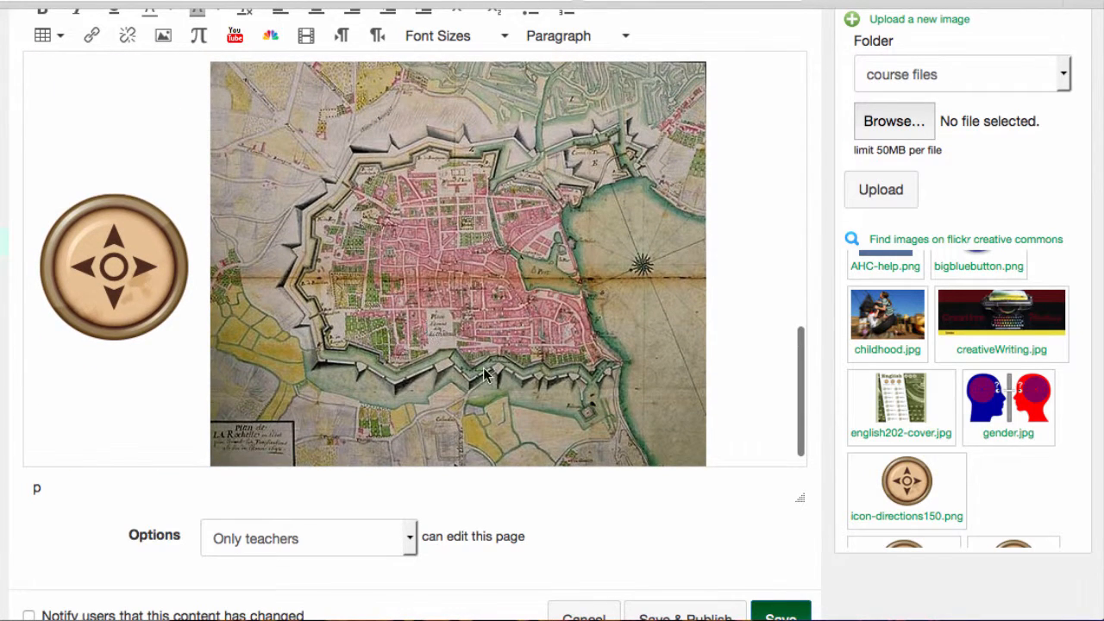
Allow teachers and students to edit the page, and save and publish it.
{"action": "scroll", "coordinate": [589, 521], "scroll_direction": "down", "scroll_amount": 3}
{"action": "scroll", "coordinate": [588, 520], "scroll_direction": "down", "scroll_amount": 1}
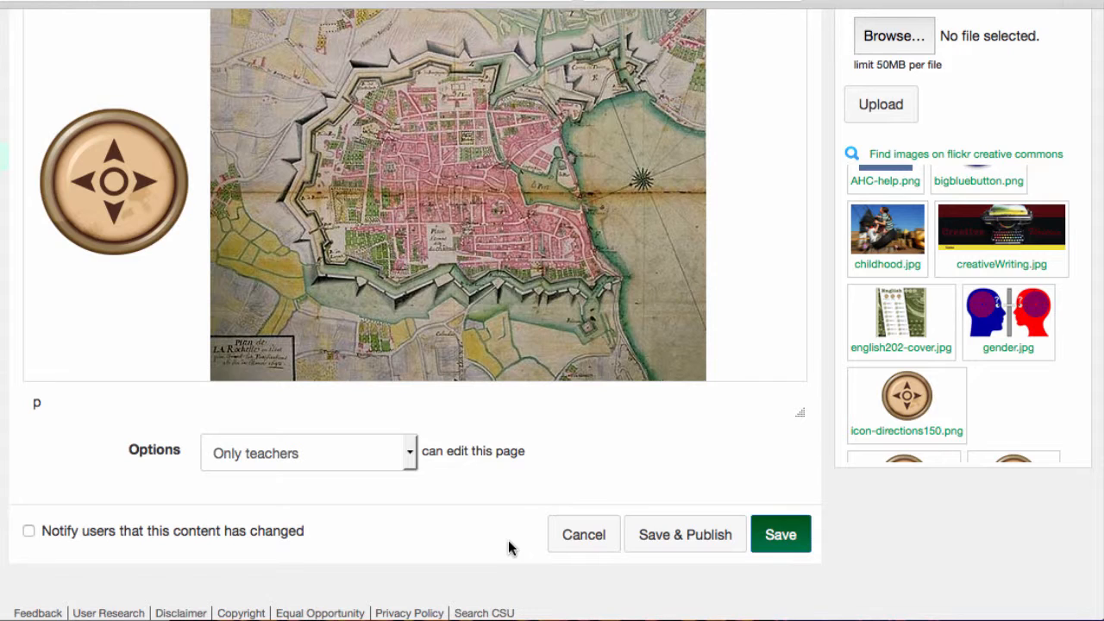
{"action": "scroll", "coordinate": [509, 548], "scroll_direction": "up", "scroll_amount": 1}
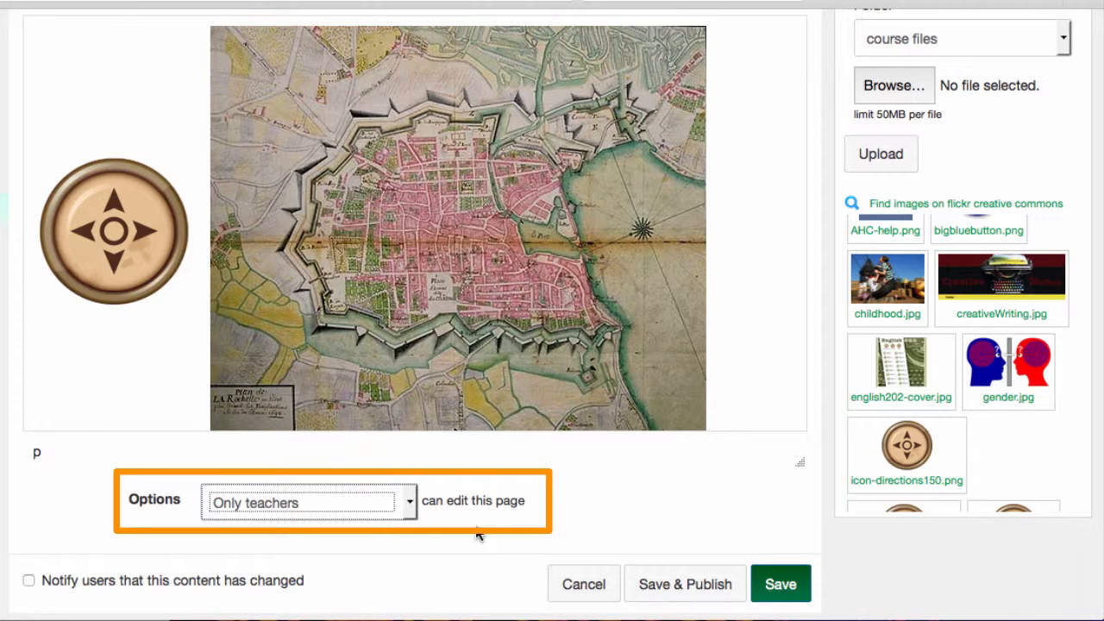
{"action": "left_click", "coordinate": [409, 504]}
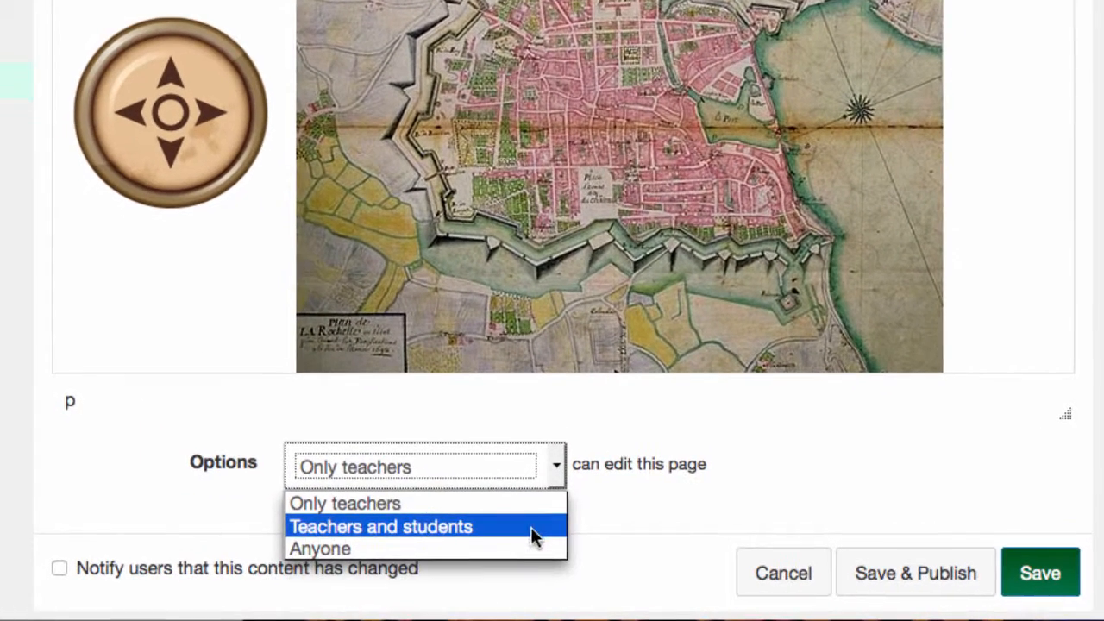
{"action": "left_click", "coordinate": [532, 527]}
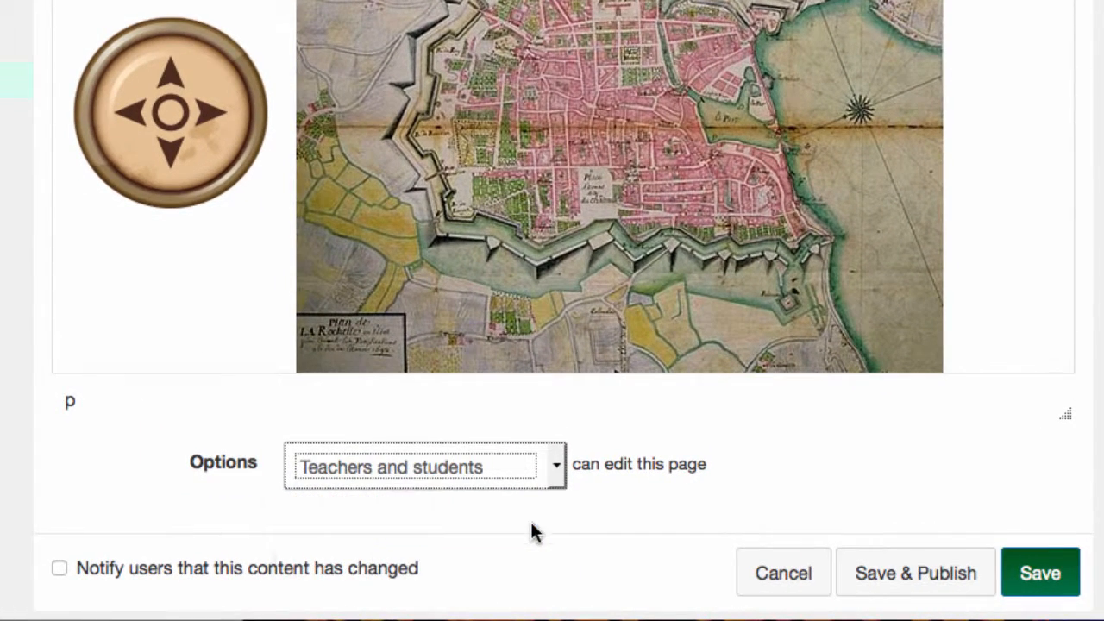
{"action": "left_click", "coordinate": [933, 587]}
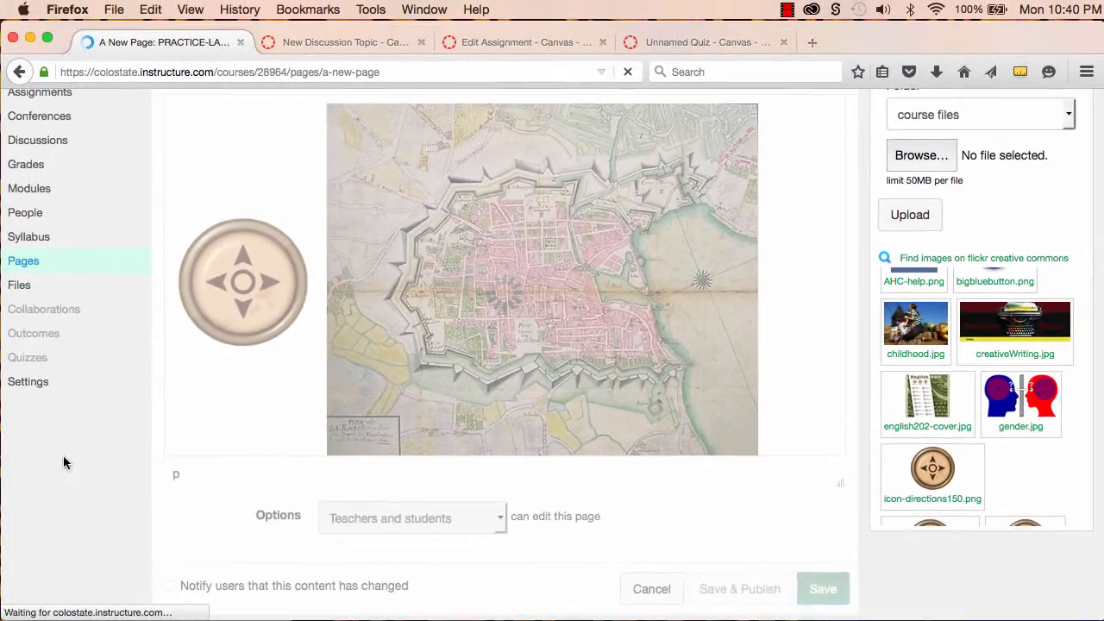
Open the course settings and enter Student View.
{"action": "scroll", "coordinate": [64, 433], "scroll_direction": "down", "scroll_amount": 8}
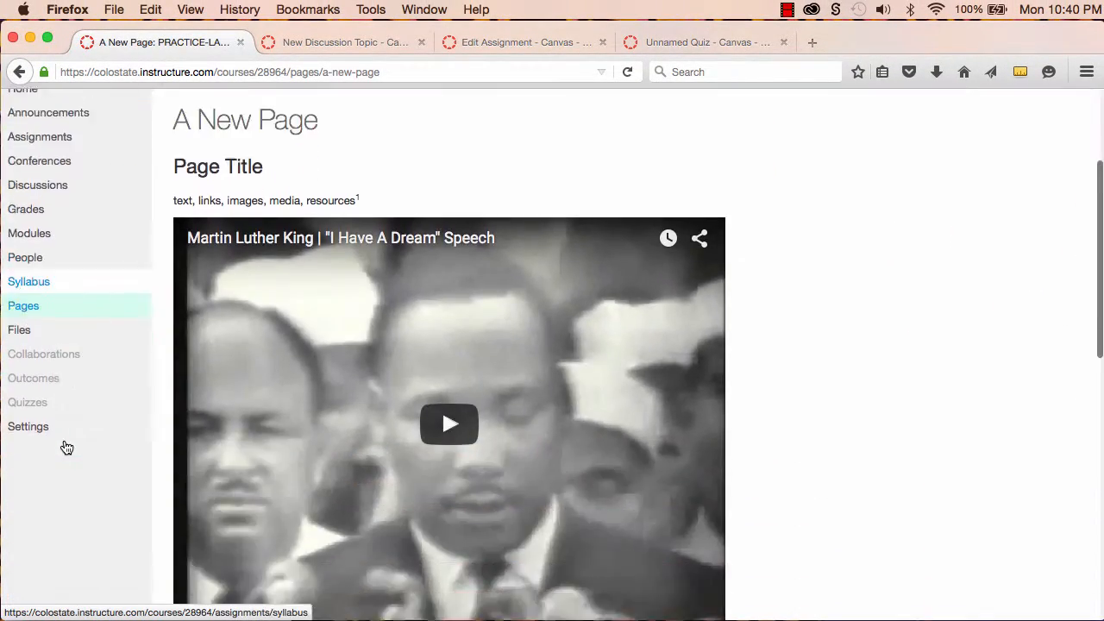
{"action": "left_click", "coordinate": [31, 276]}
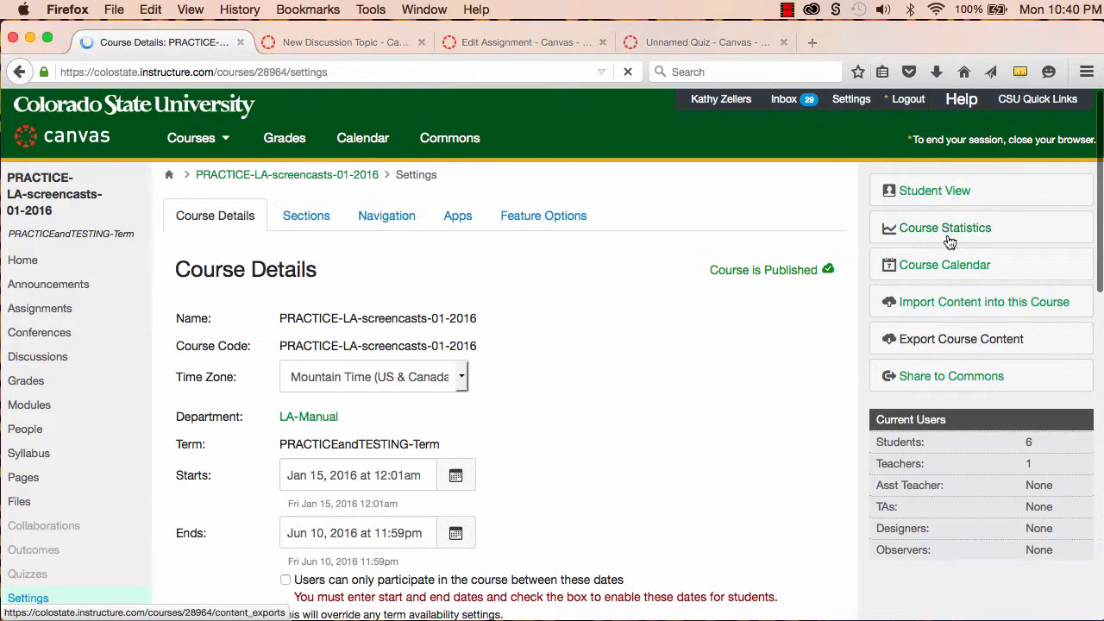
{"action": "left_click", "coordinate": [944, 189]}
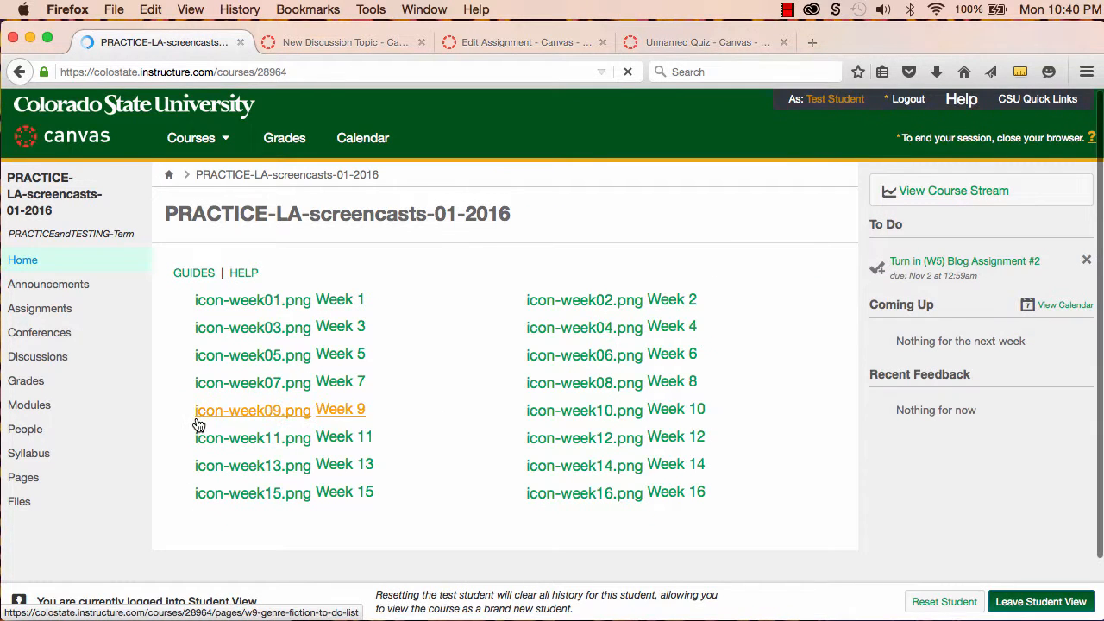
List all course pages sorted by creation date and open A New Page as the test student.
{"action": "left_click", "coordinate": [29, 479]}
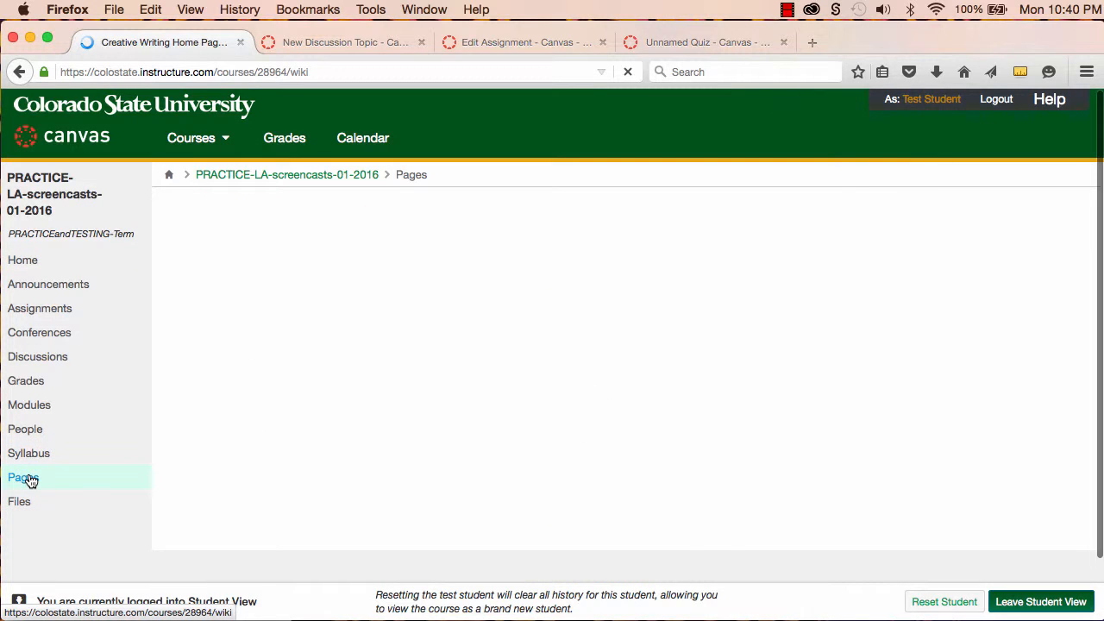
{"action": "left_click", "coordinate": [237, 221]}
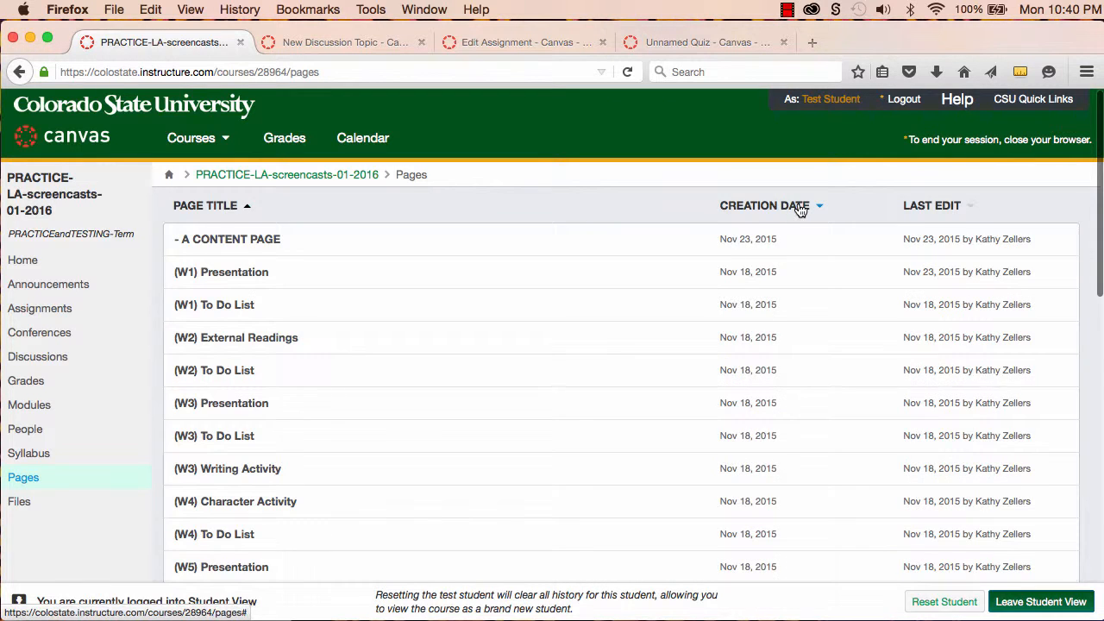
{"action": "left_click", "coordinate": [781, 216]}
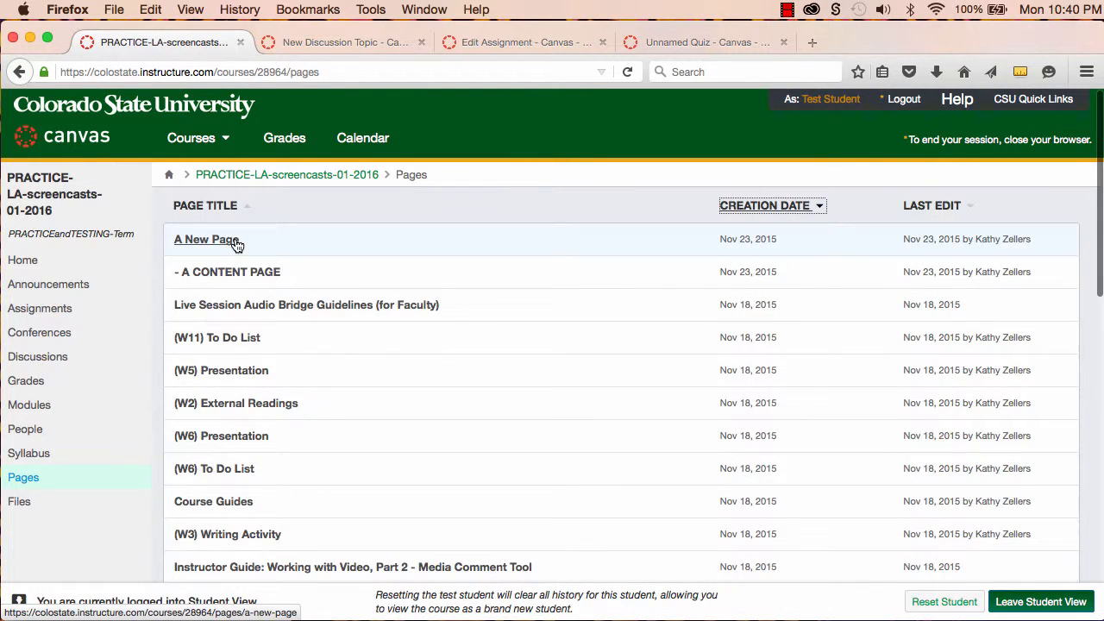
{"action": "left_click", "coordinate": [230, 242]}
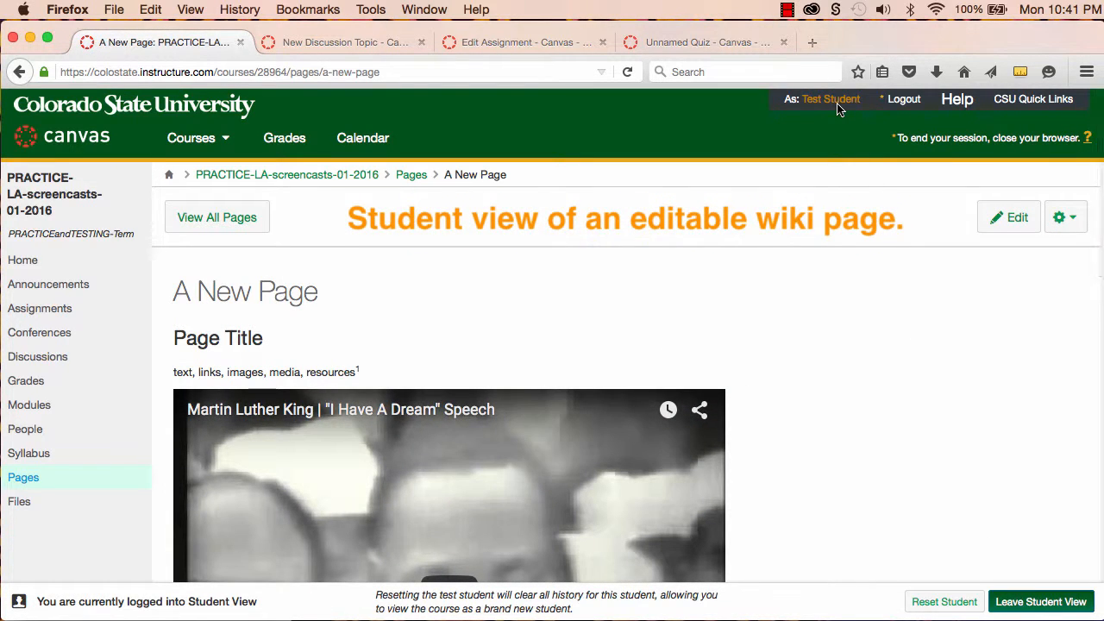
Open A New Page for editing as the test student, look through its content and save it.
{"action": "left_click", "coordinate": [1014, 221]}
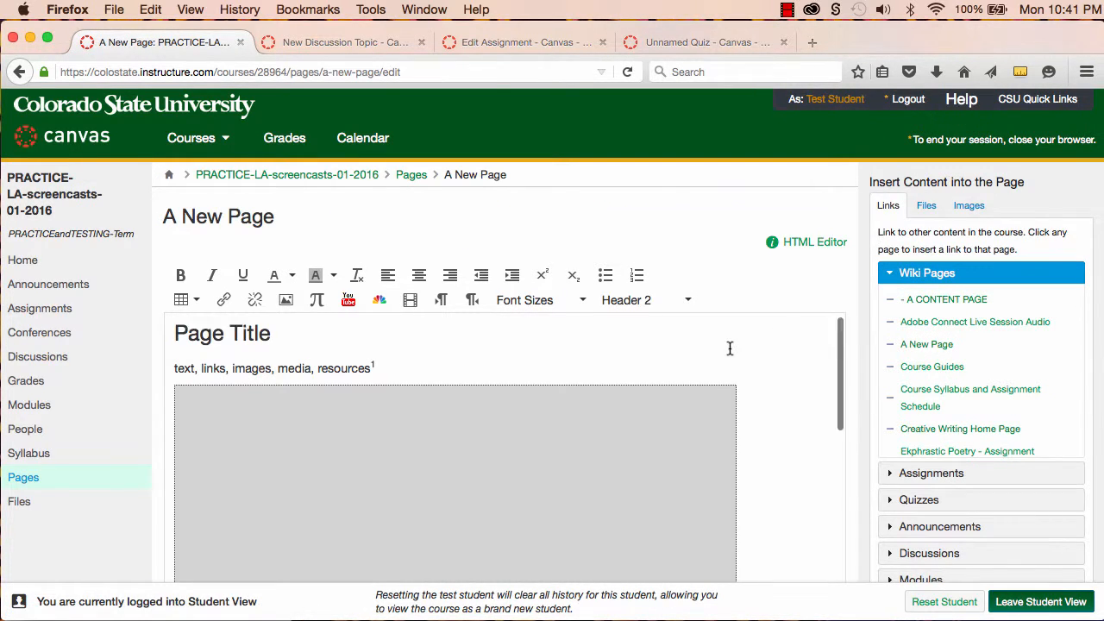
{"action": "scroll", "coordinate": [730, 349], "scroll_direction": "down", "scroll_amount": 5}
{"action": "scroll", "coordinate": [792, 414], "scroll_direction": "down", "scroll_amount": 4}
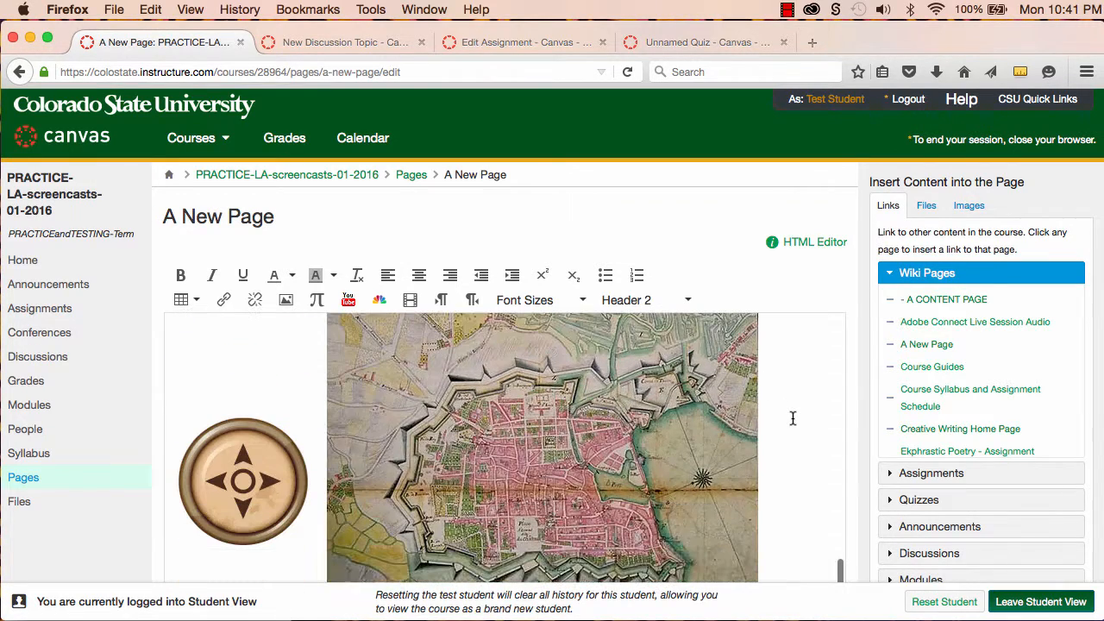
{"action": "scroll", "coordinate": [824, 512], "scroll_direction": "down", "scroll_amount": 10}
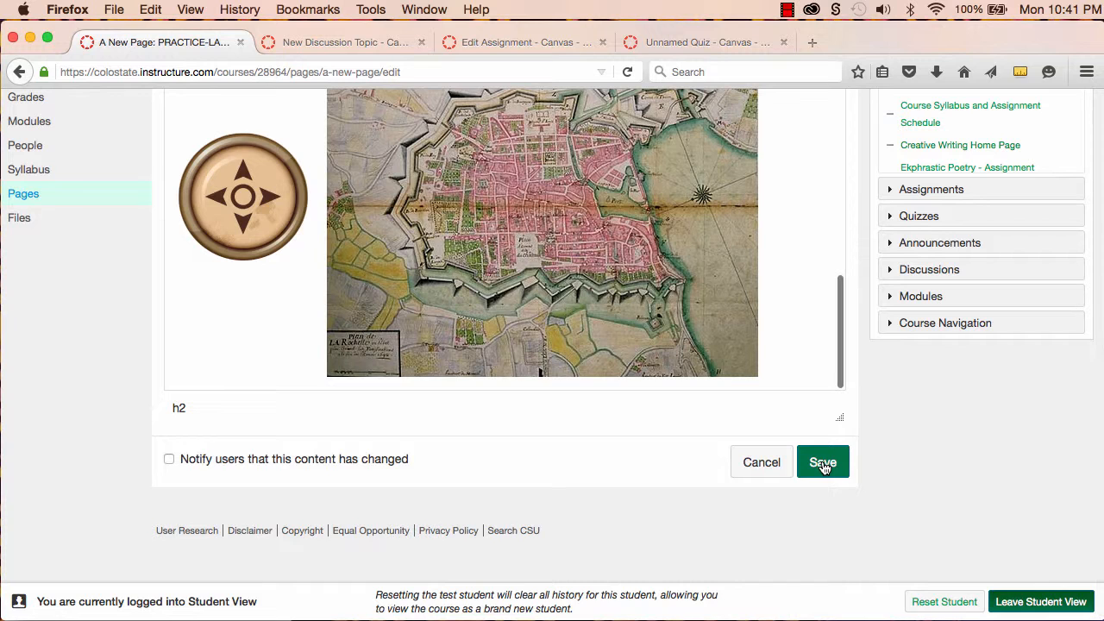
{"action": "left_click", "coordinate": [824, 464]}
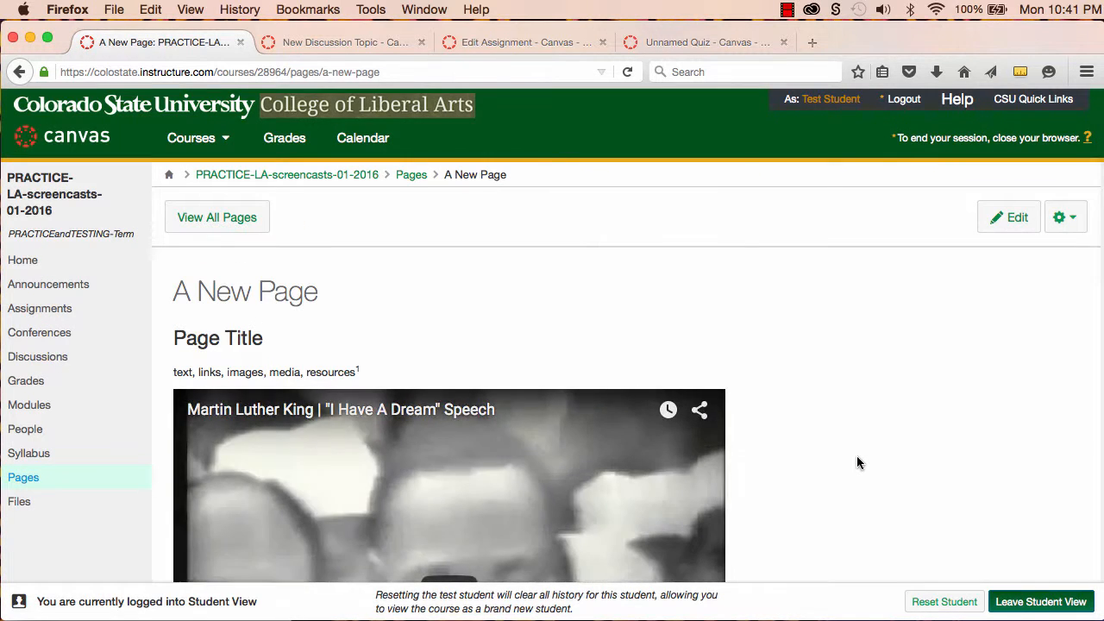
{"action": "scroll", "coordinate": [832, 455], "scroll_direction": "down", "scroll_amount": 4}
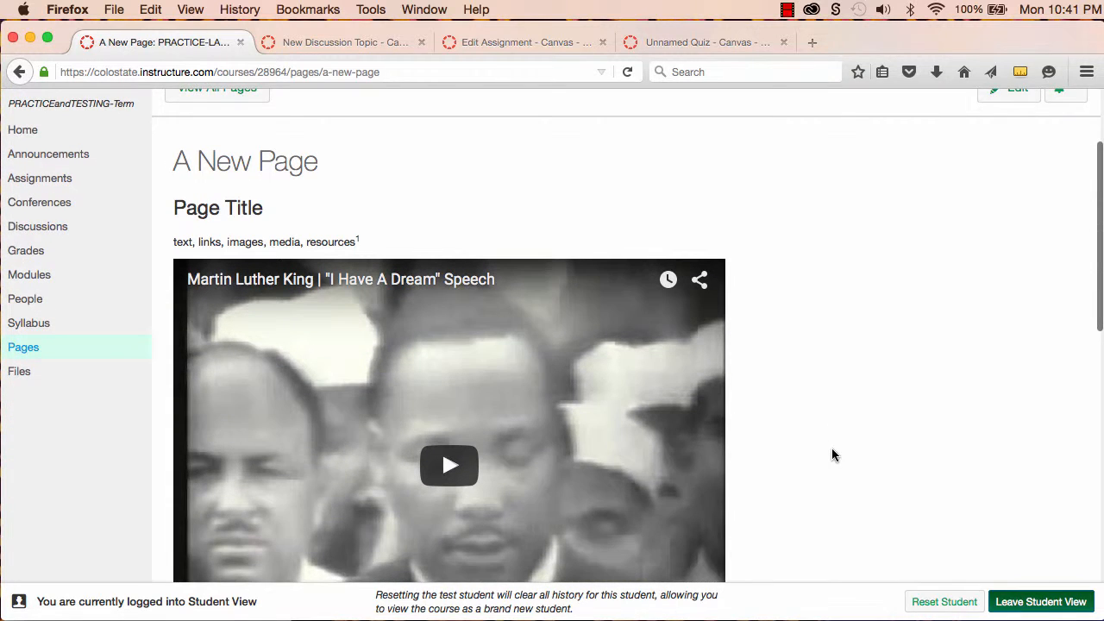